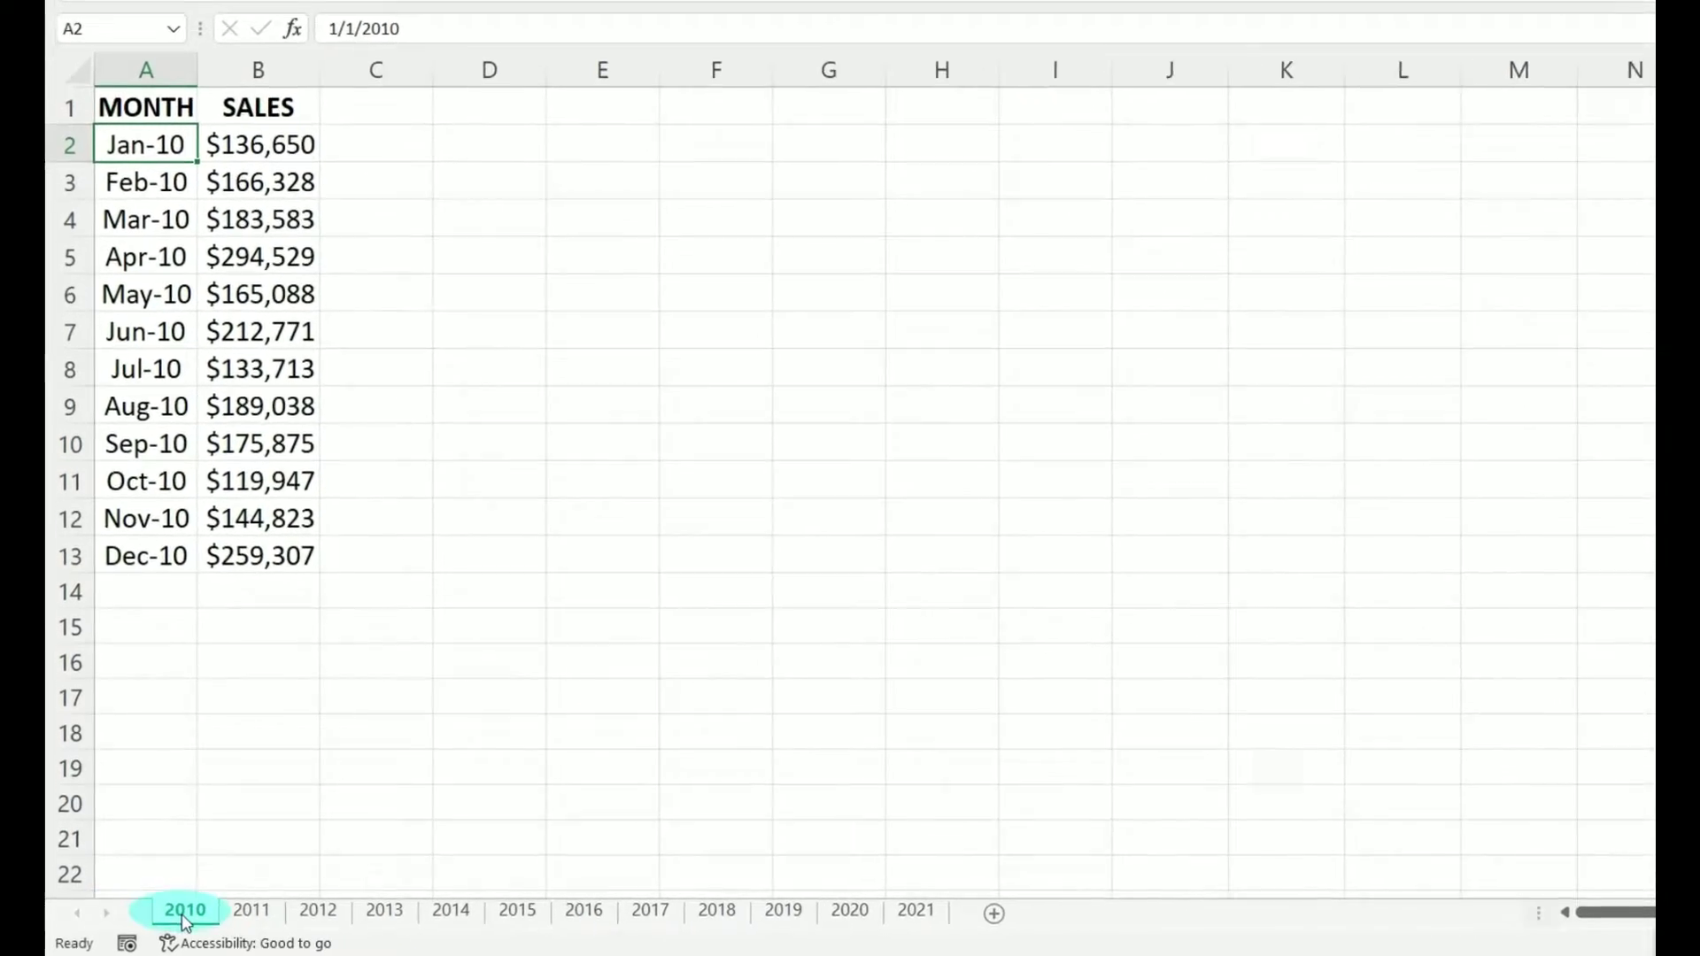
- View the 2011 sales sheet, then the 2012 sales sheet, in the finished workbook
left_click(251, 911)
left_click(333, 912)
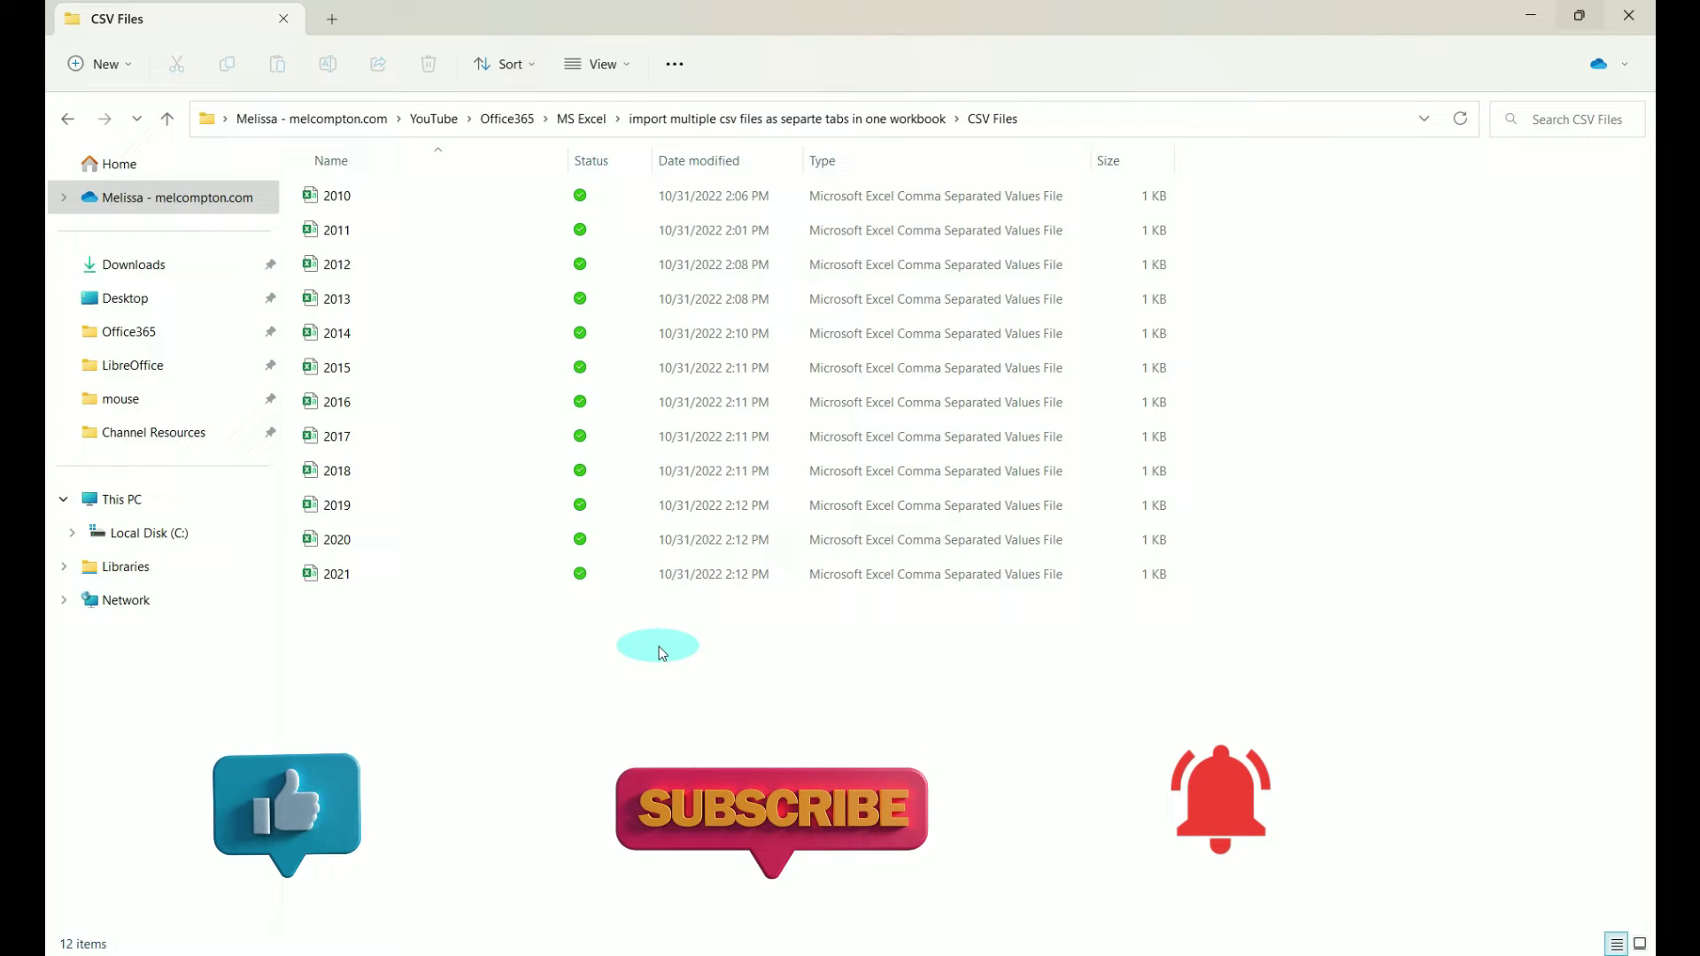
left_click(576, 573)
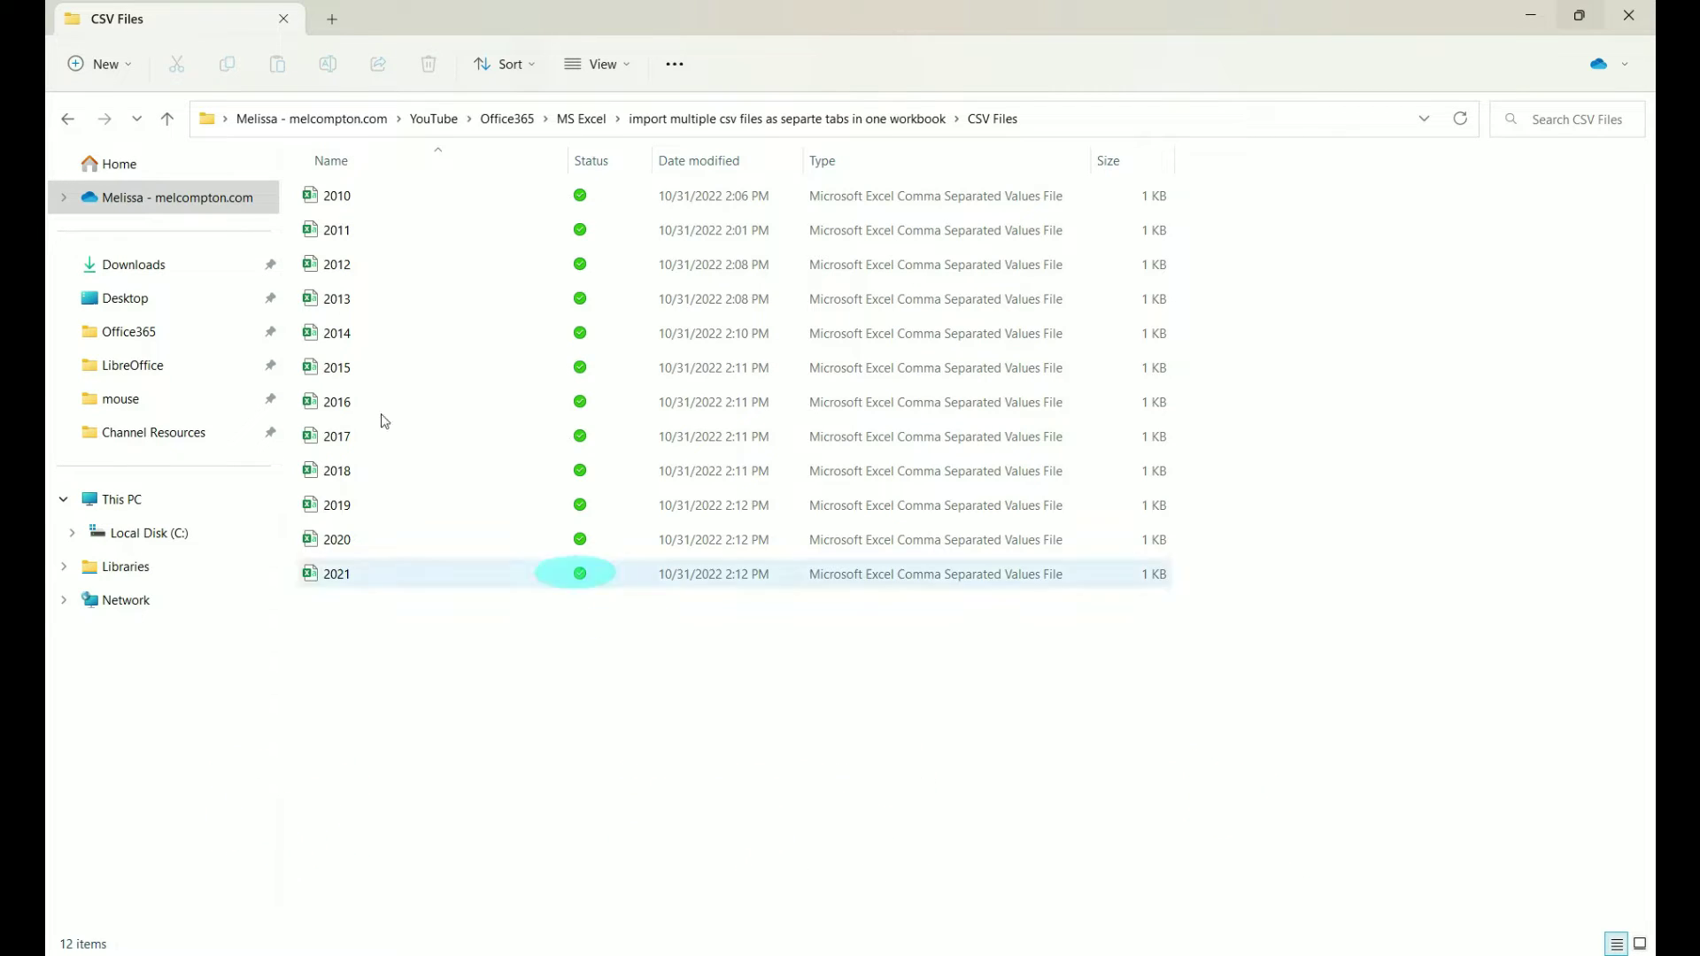
left_click(335, 231)
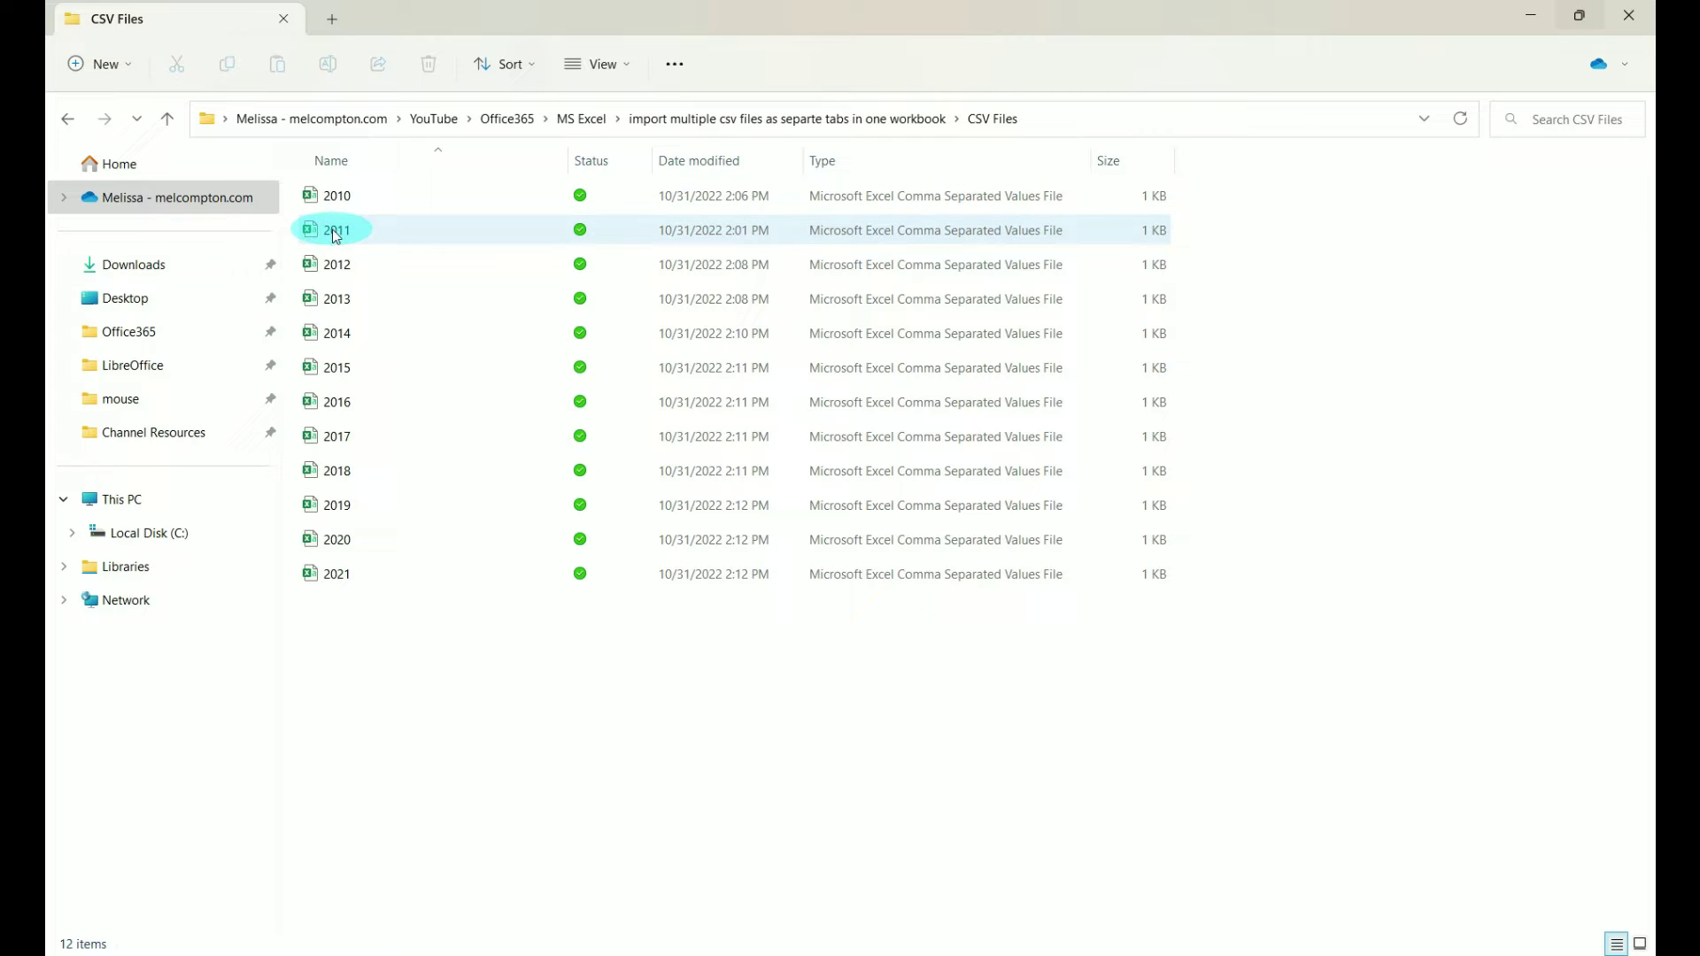
left_click(334, 267)
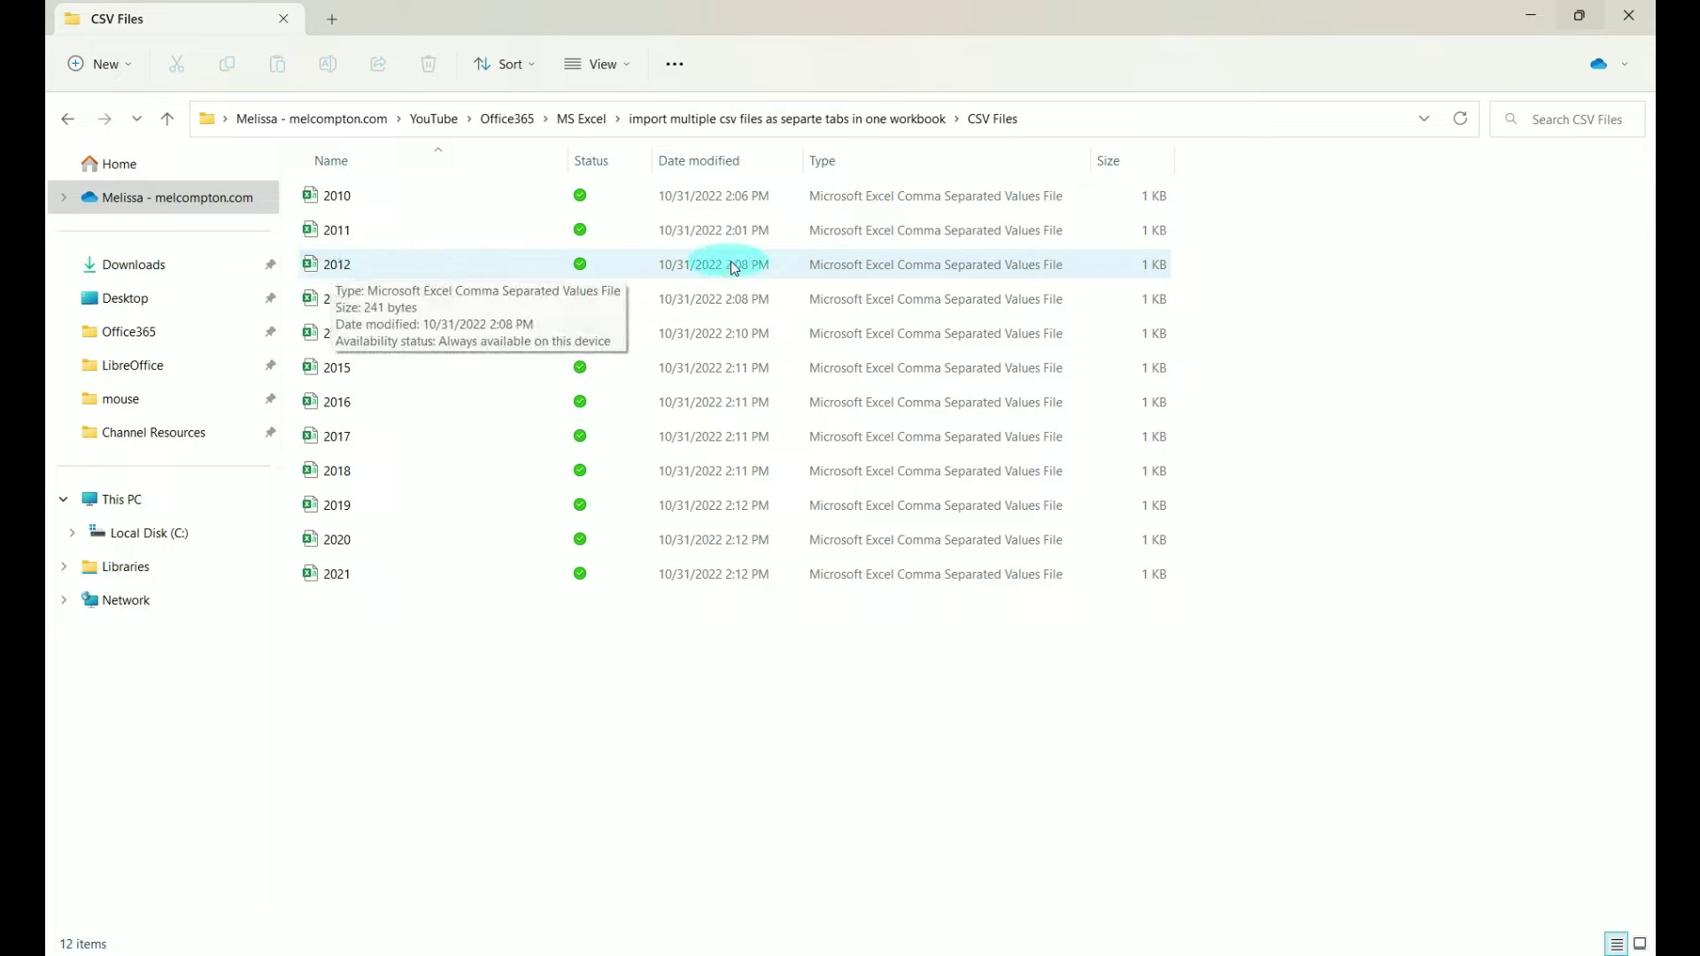
left_click(823, 270)
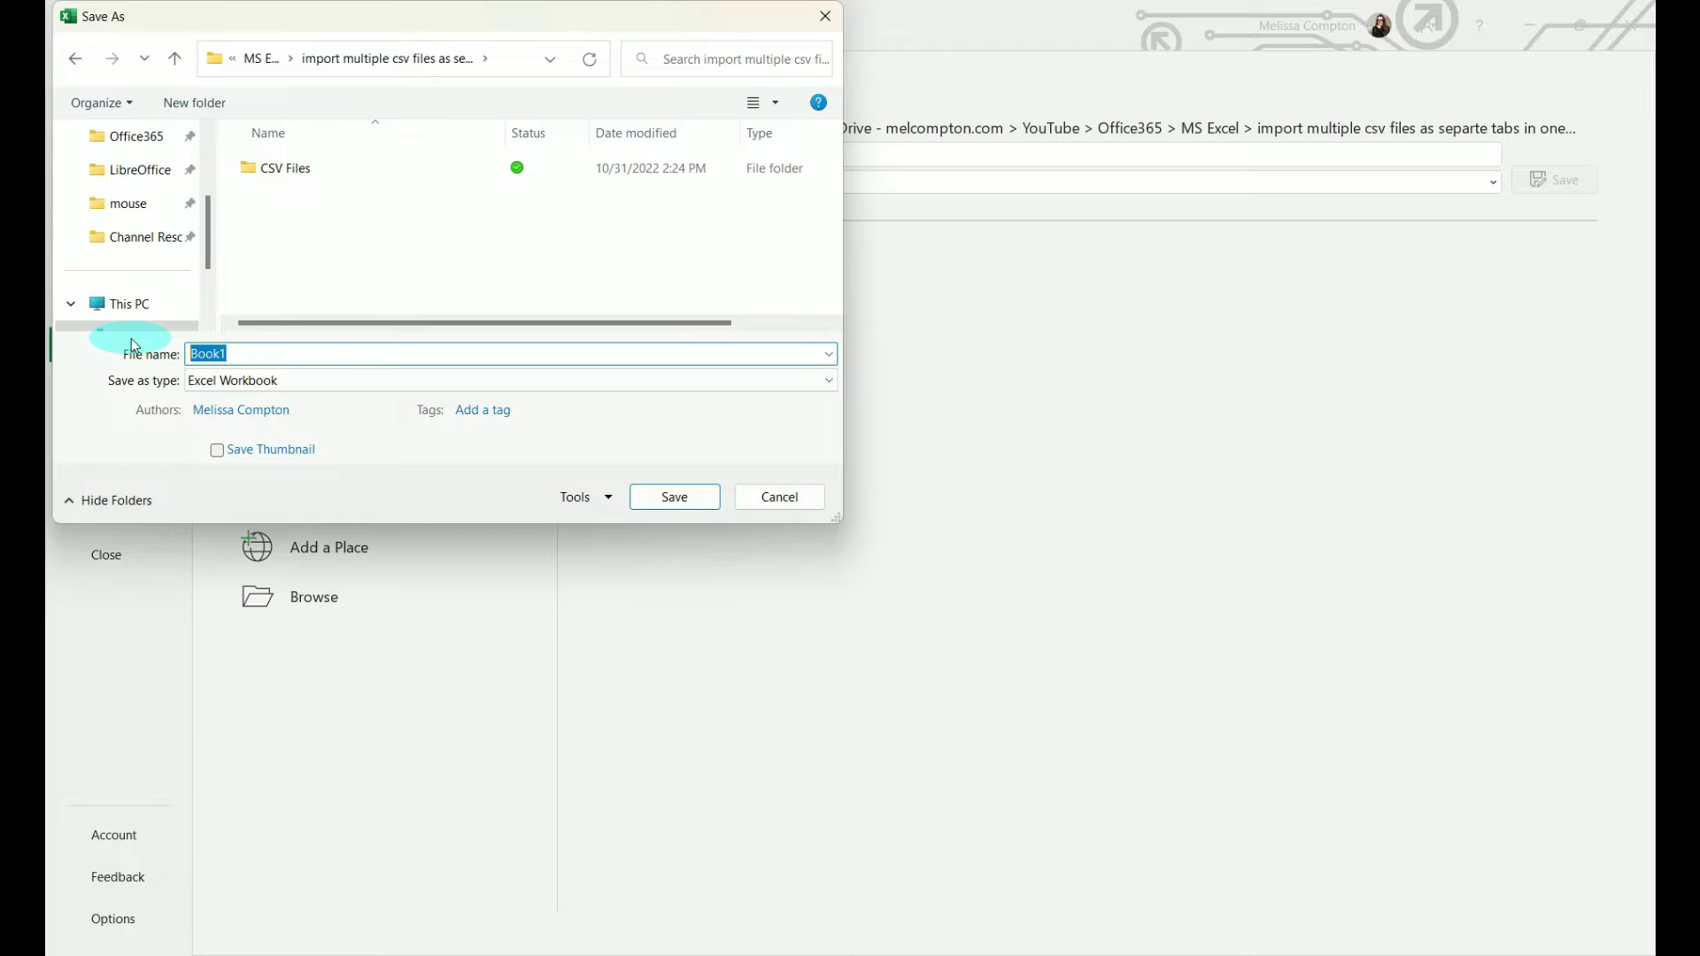
- Save the blank workbook as 'import multiple csv files to separate tabs template' in Excel Macro-Enabled Workbook format
key("Delete")
type("import multiple csv files to separate tabs template")
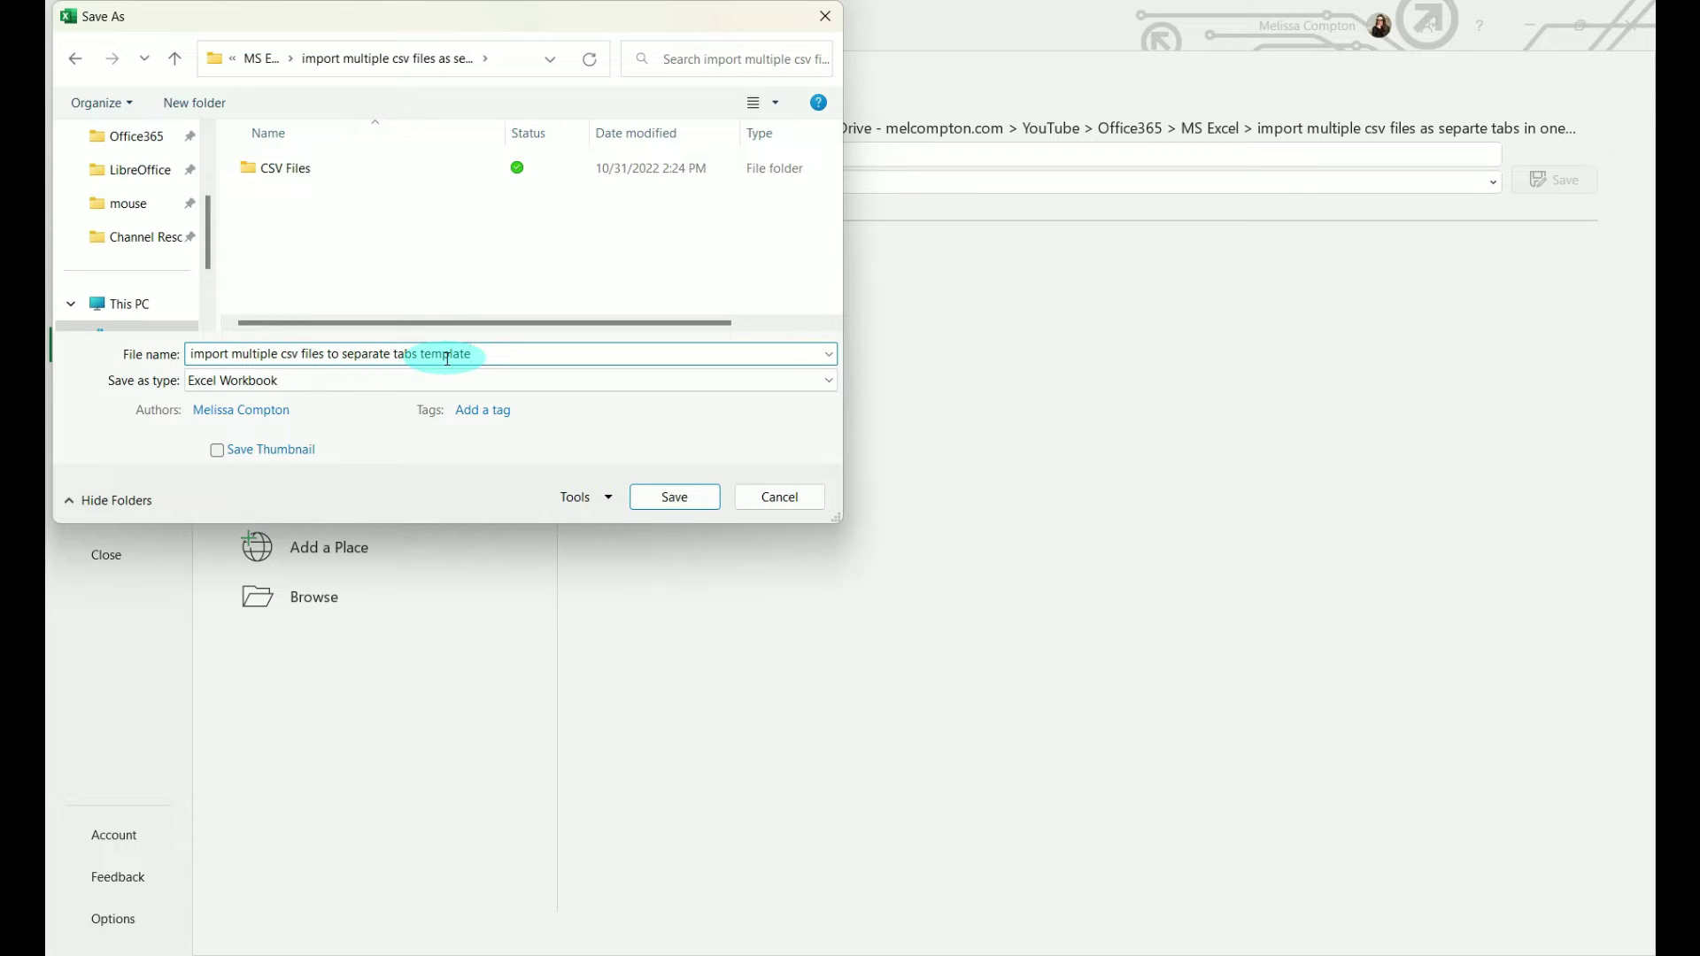
left_click(298, 384)
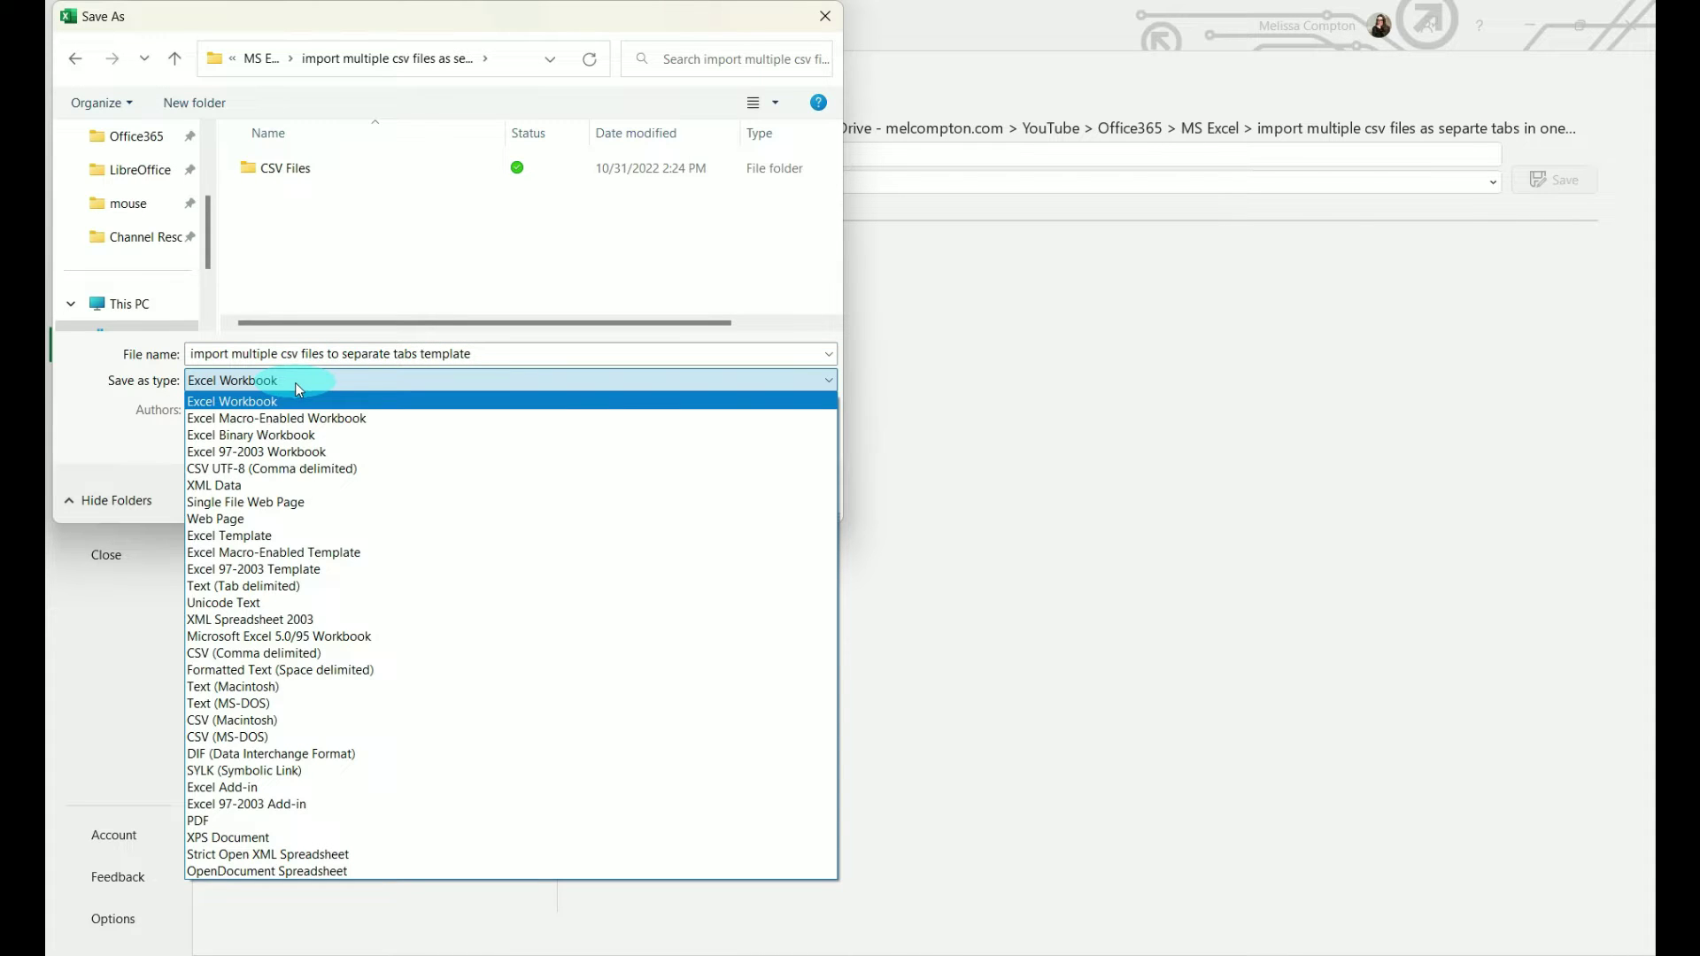
left_click(296, 419)
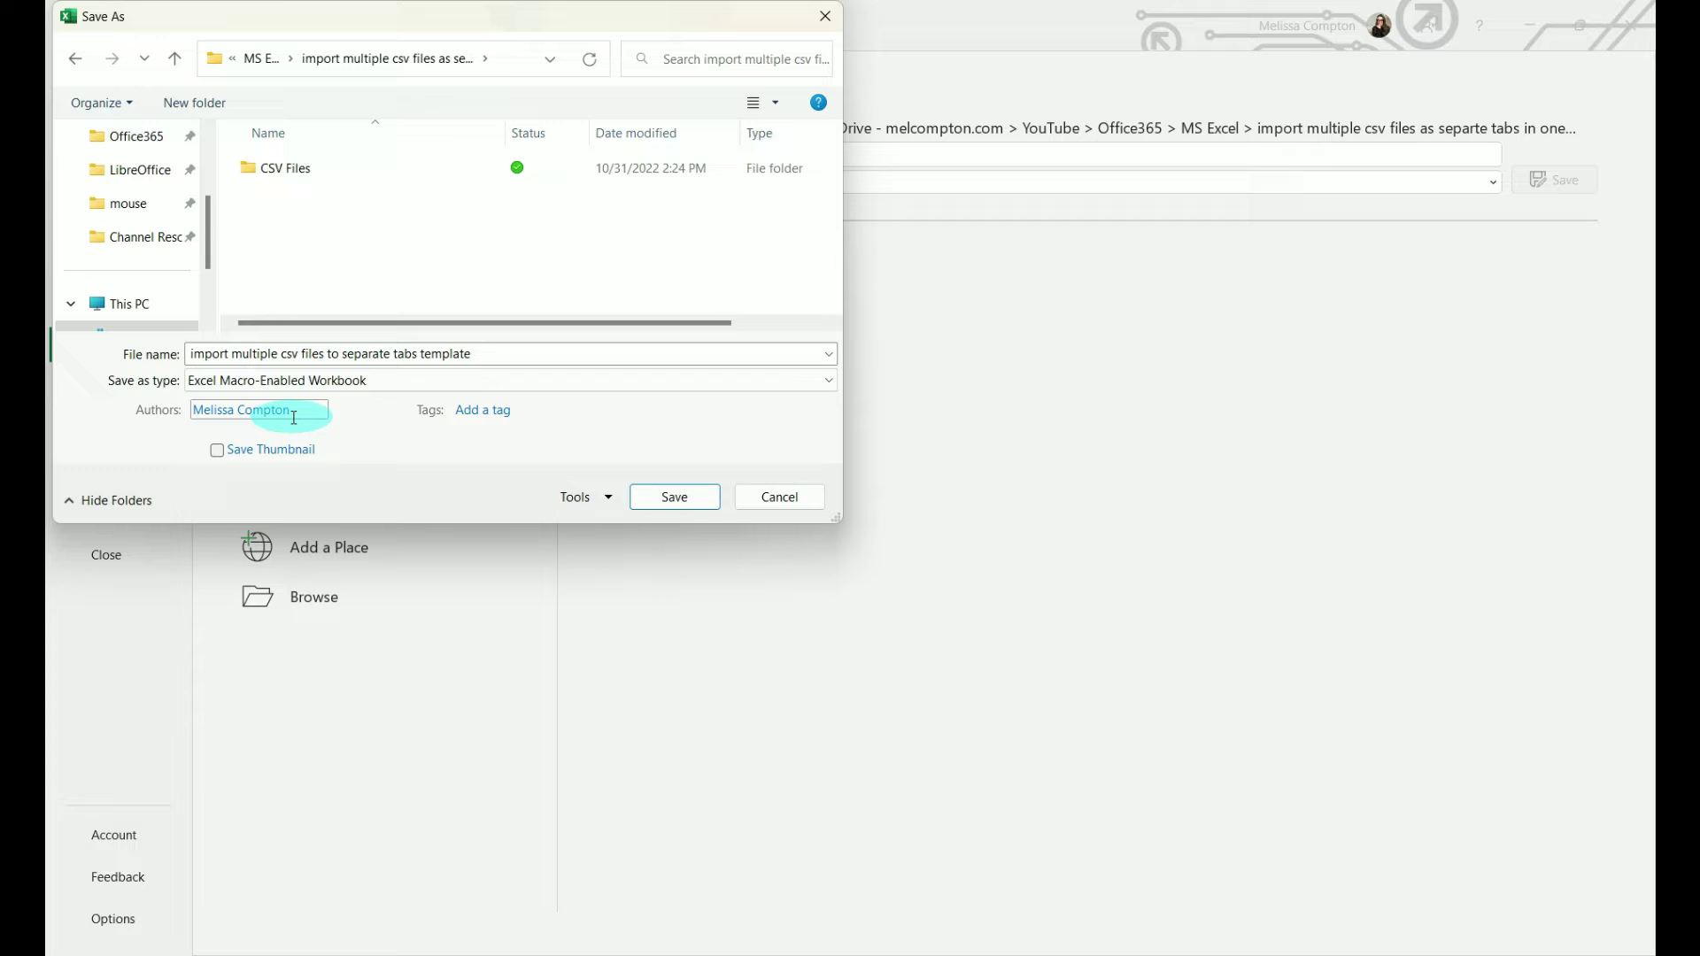
left_click(664, 498)
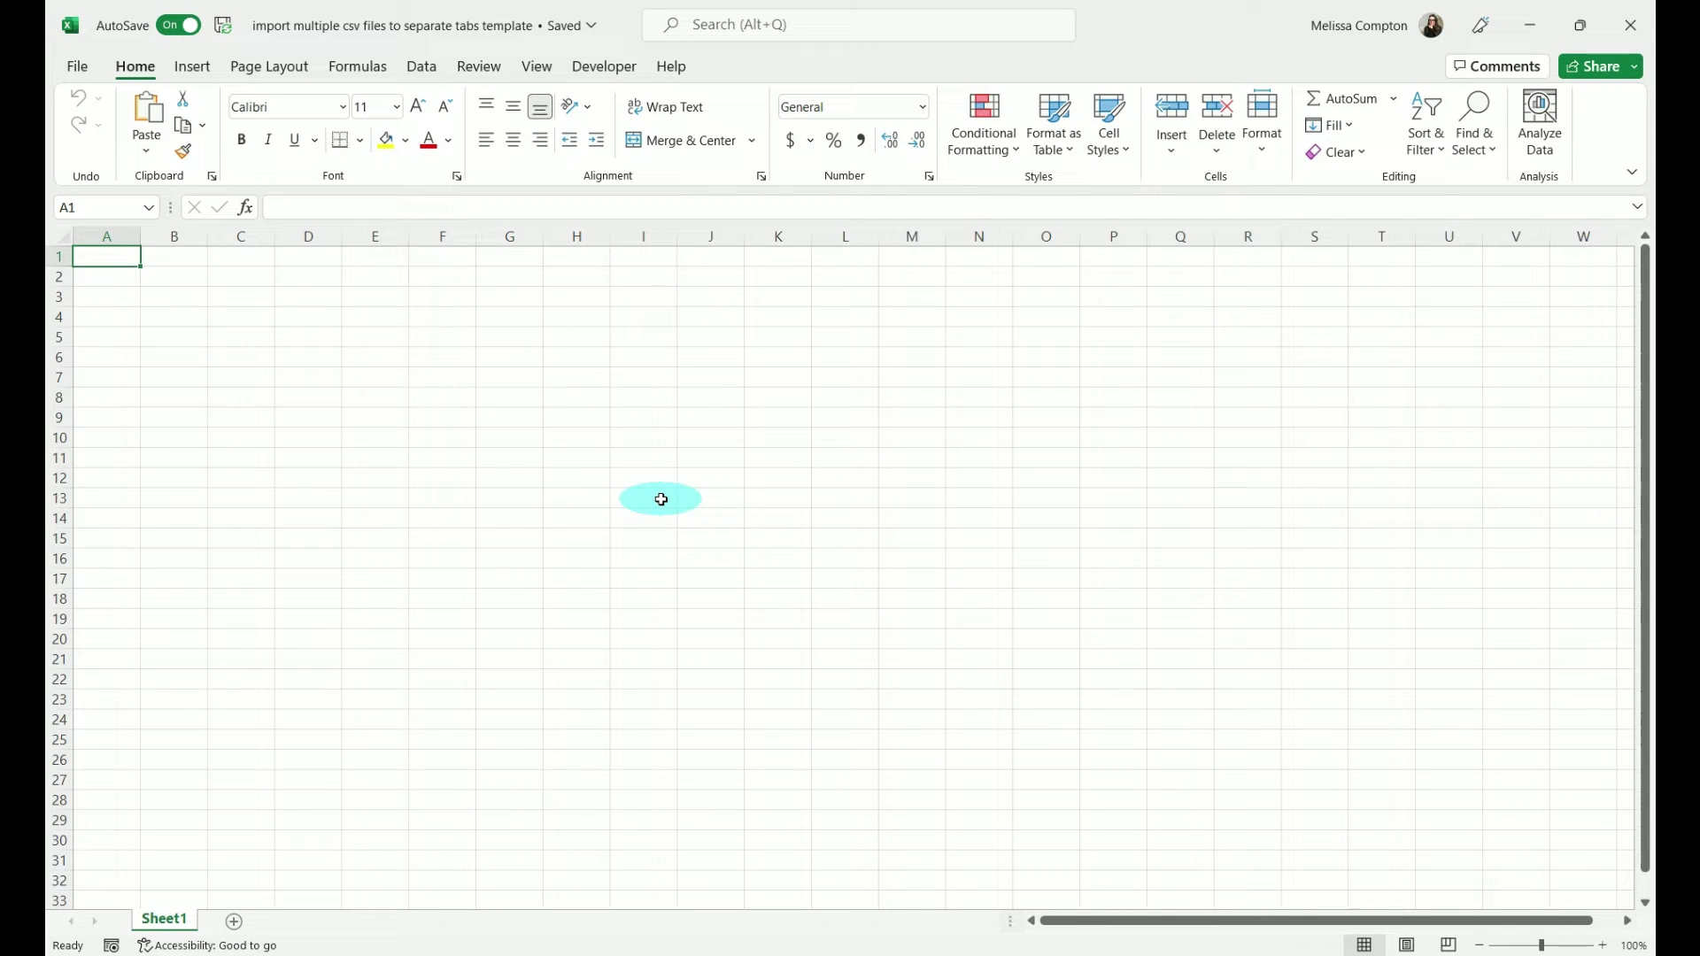
mouse_move(416, 33)
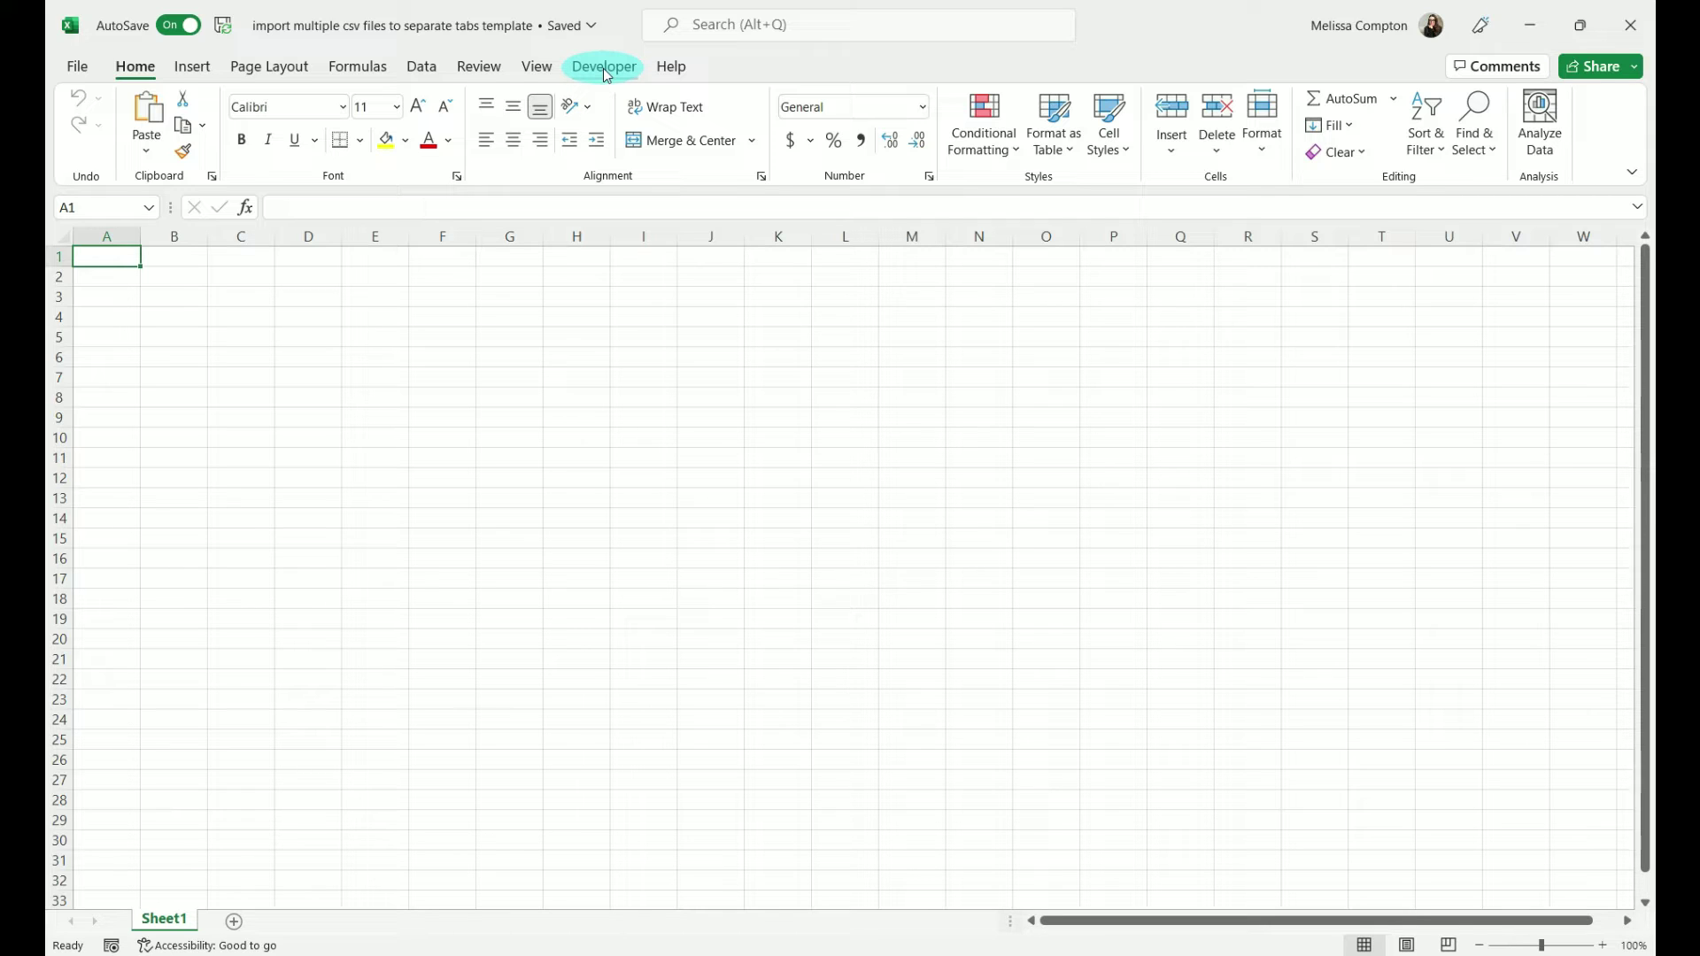
left_click(78, 68)
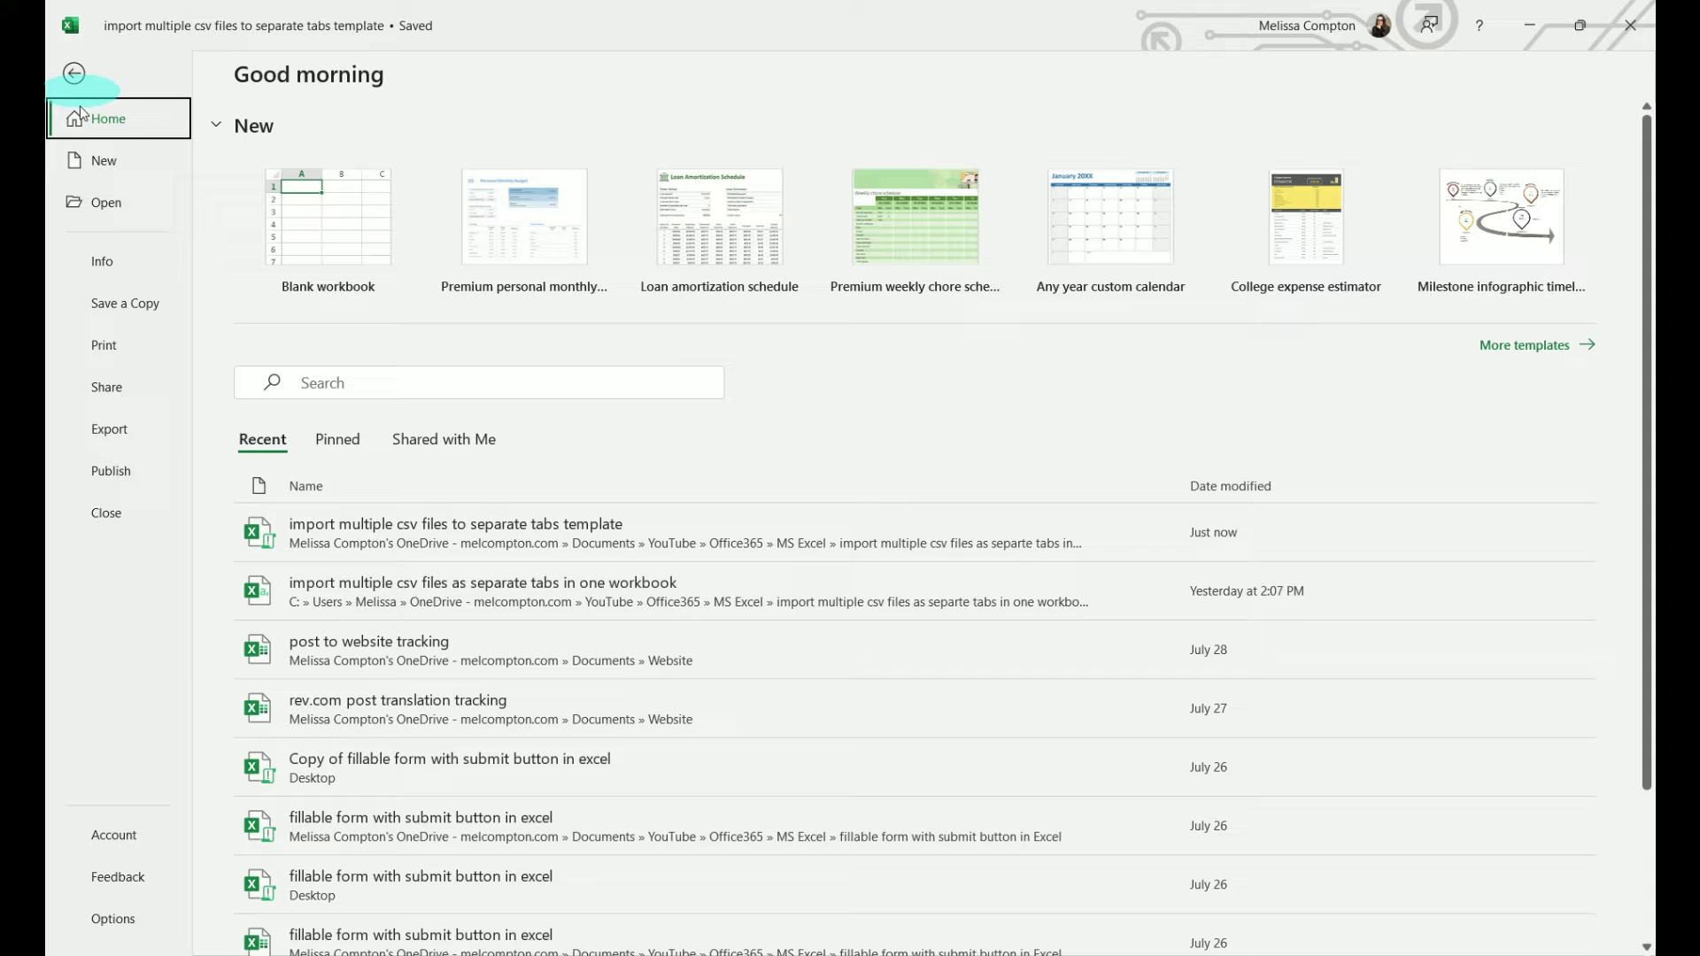
left_click(133, 919)
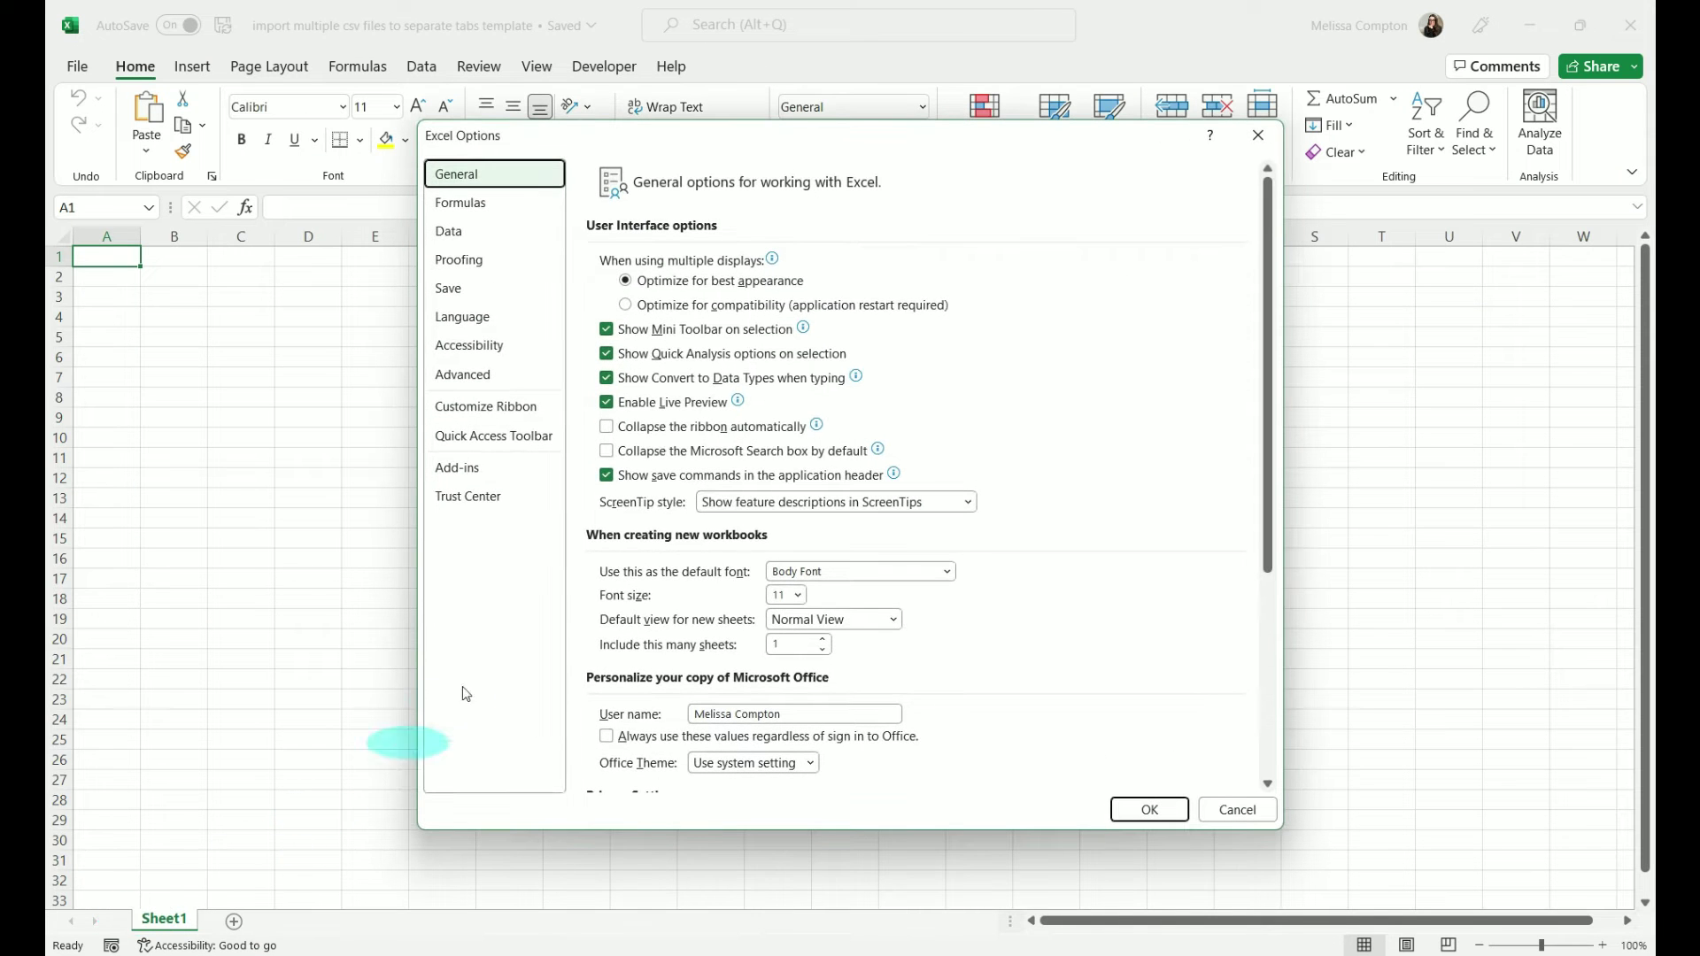
left_click(487, 406)
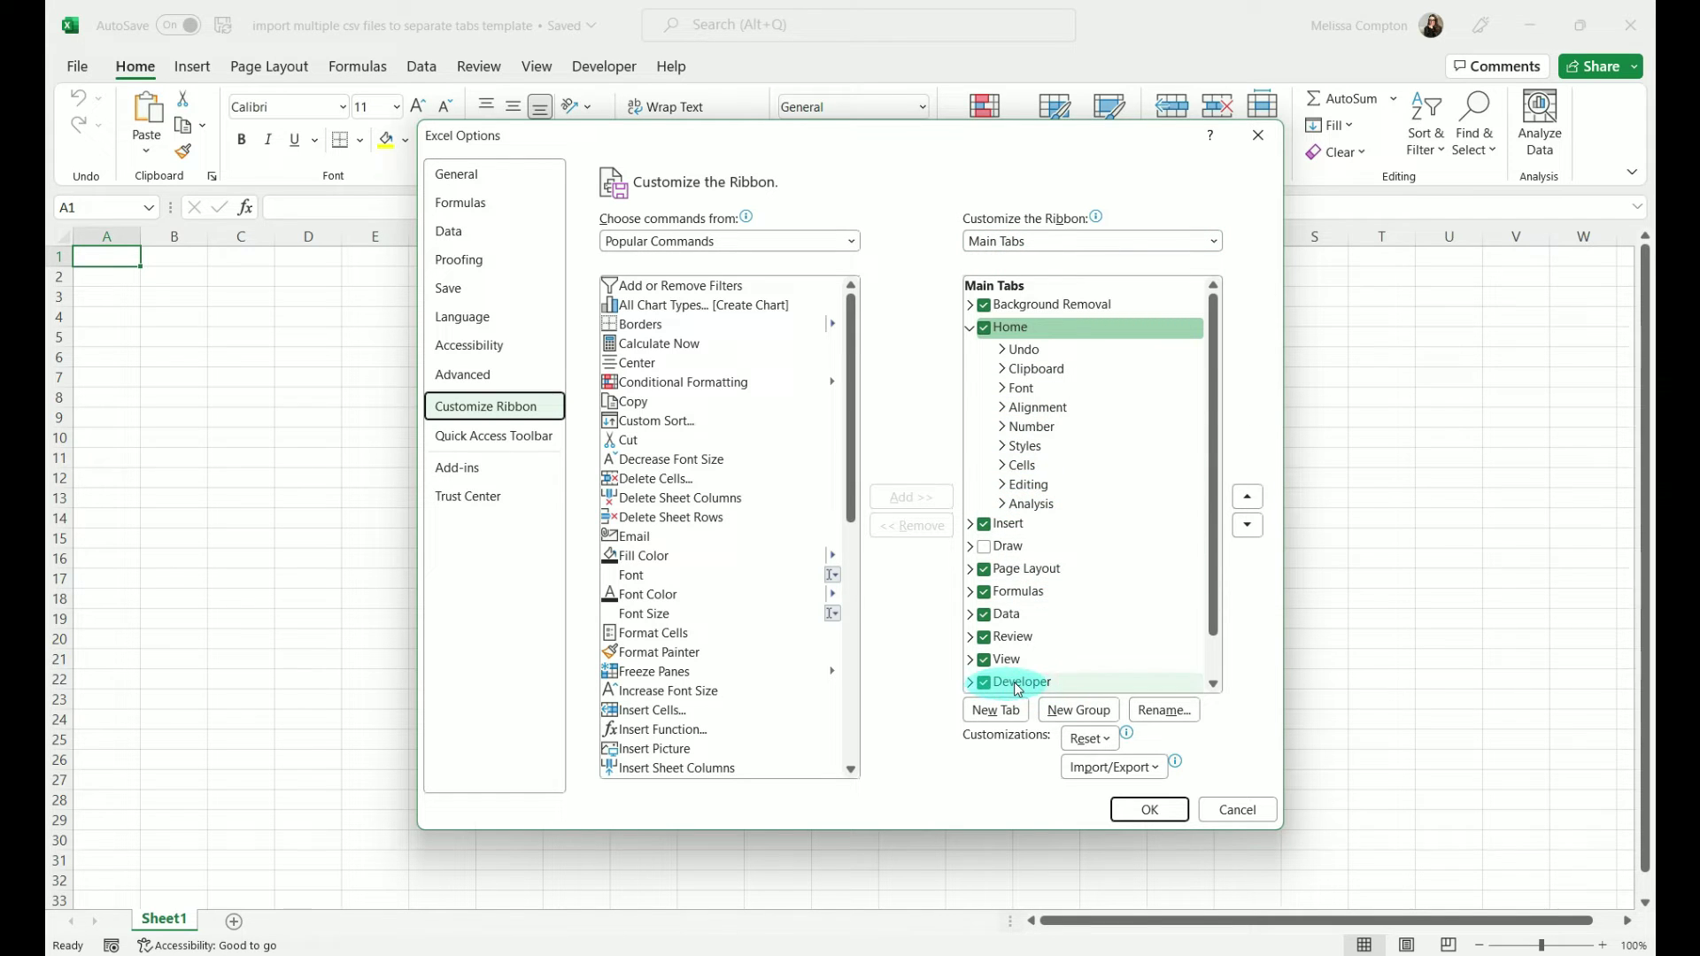
scroll(1018, 690, "down", 1)
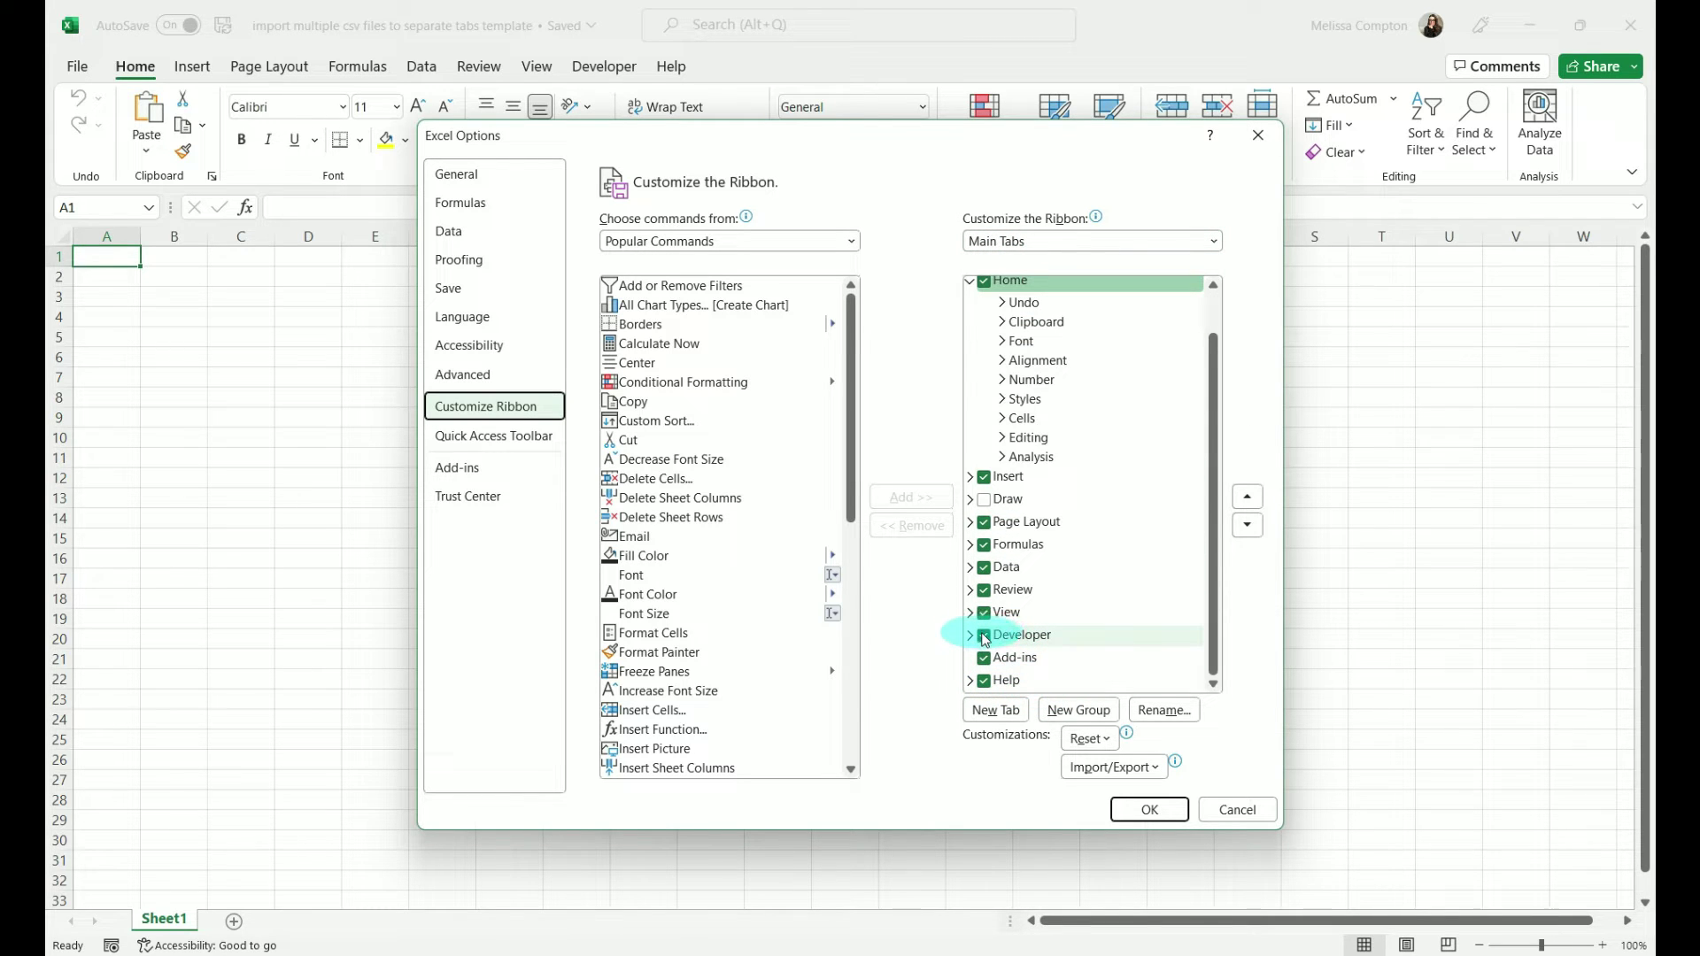
left_click(1149, 810)
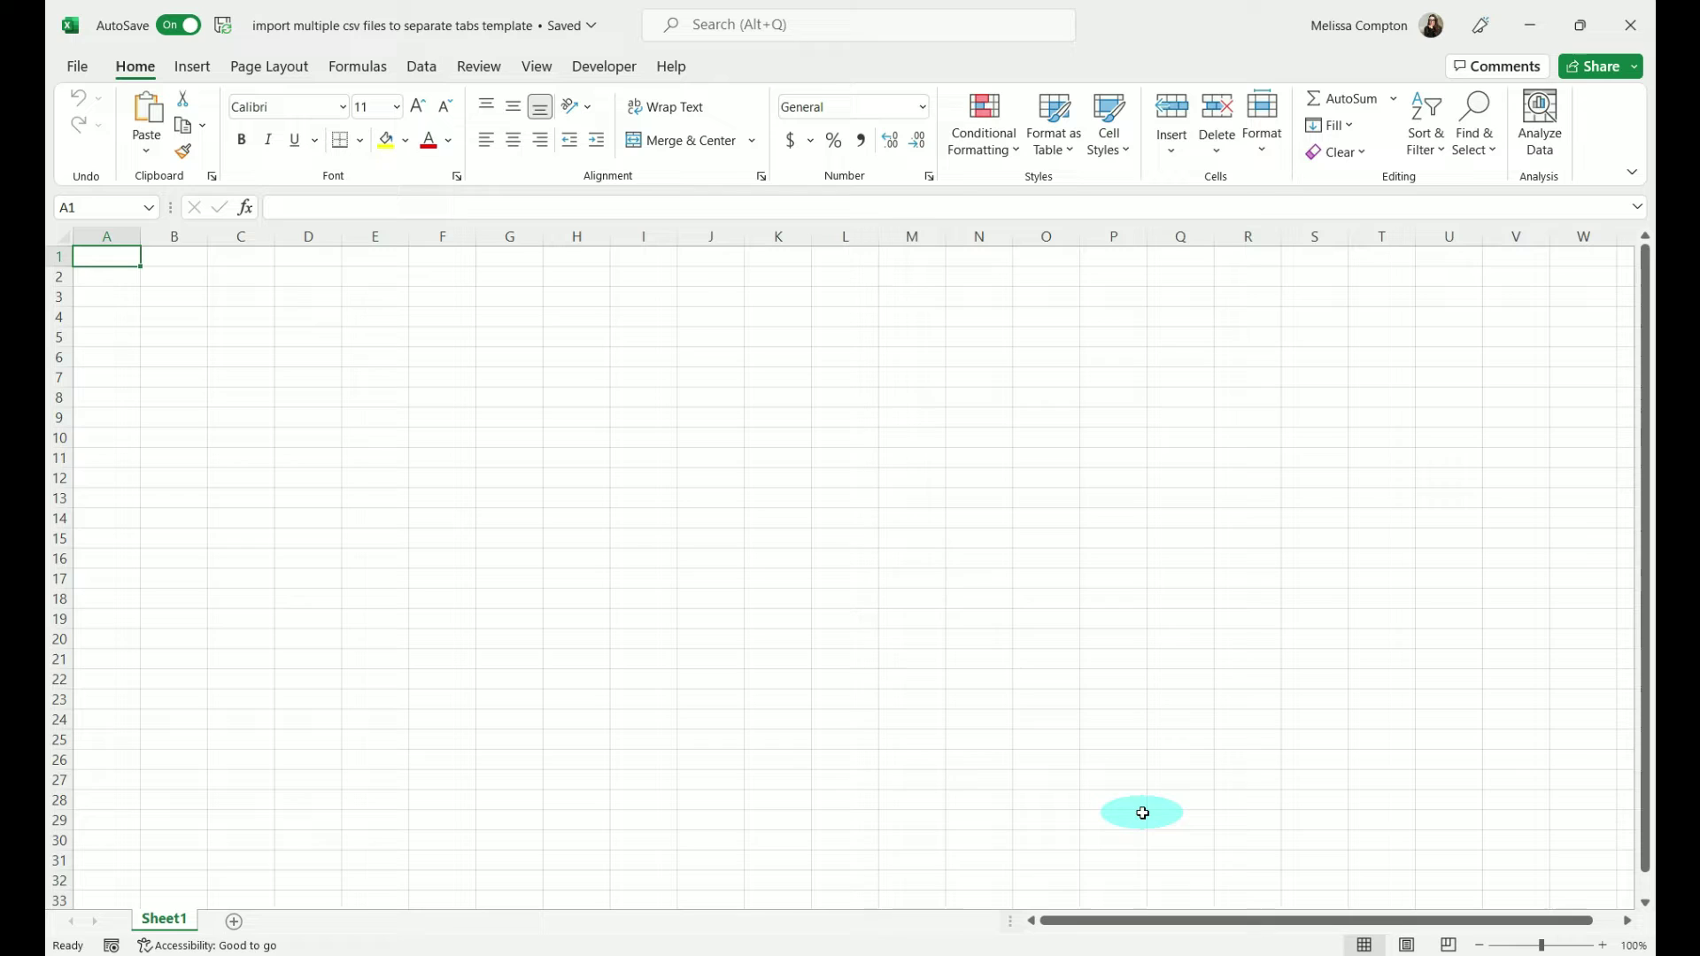
- Open the VBA editor and paste the CombineCsvFiles macro code into the new Module1
left_click(611, 69)
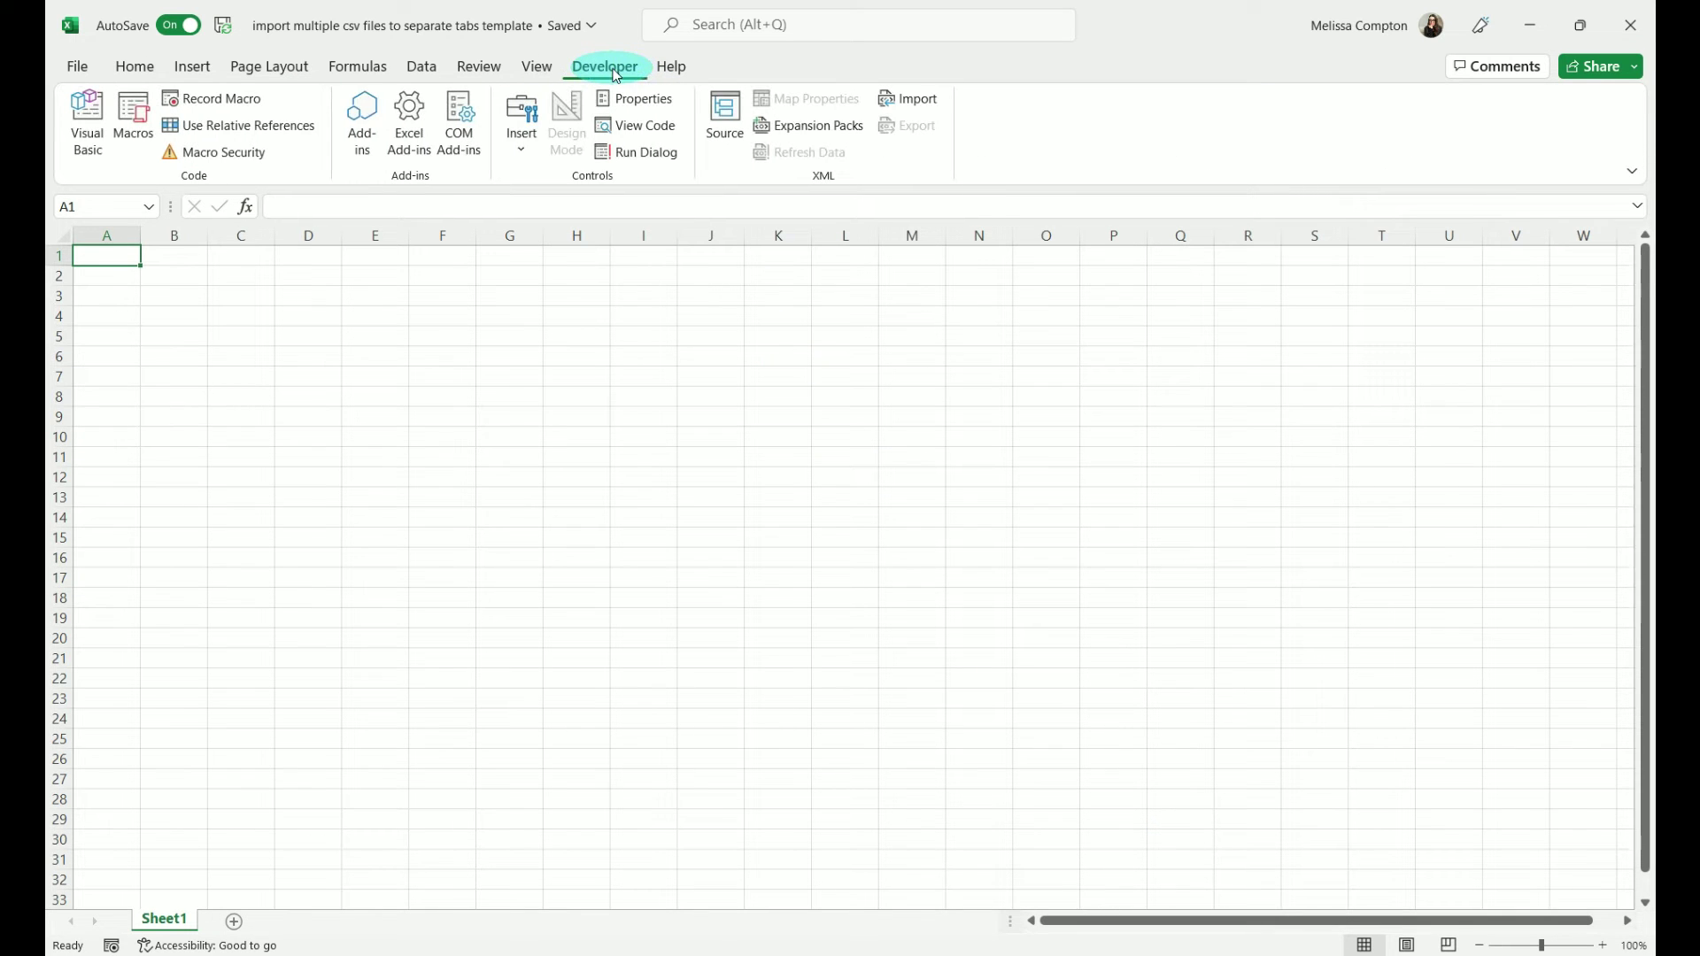
left_click(86, 124)
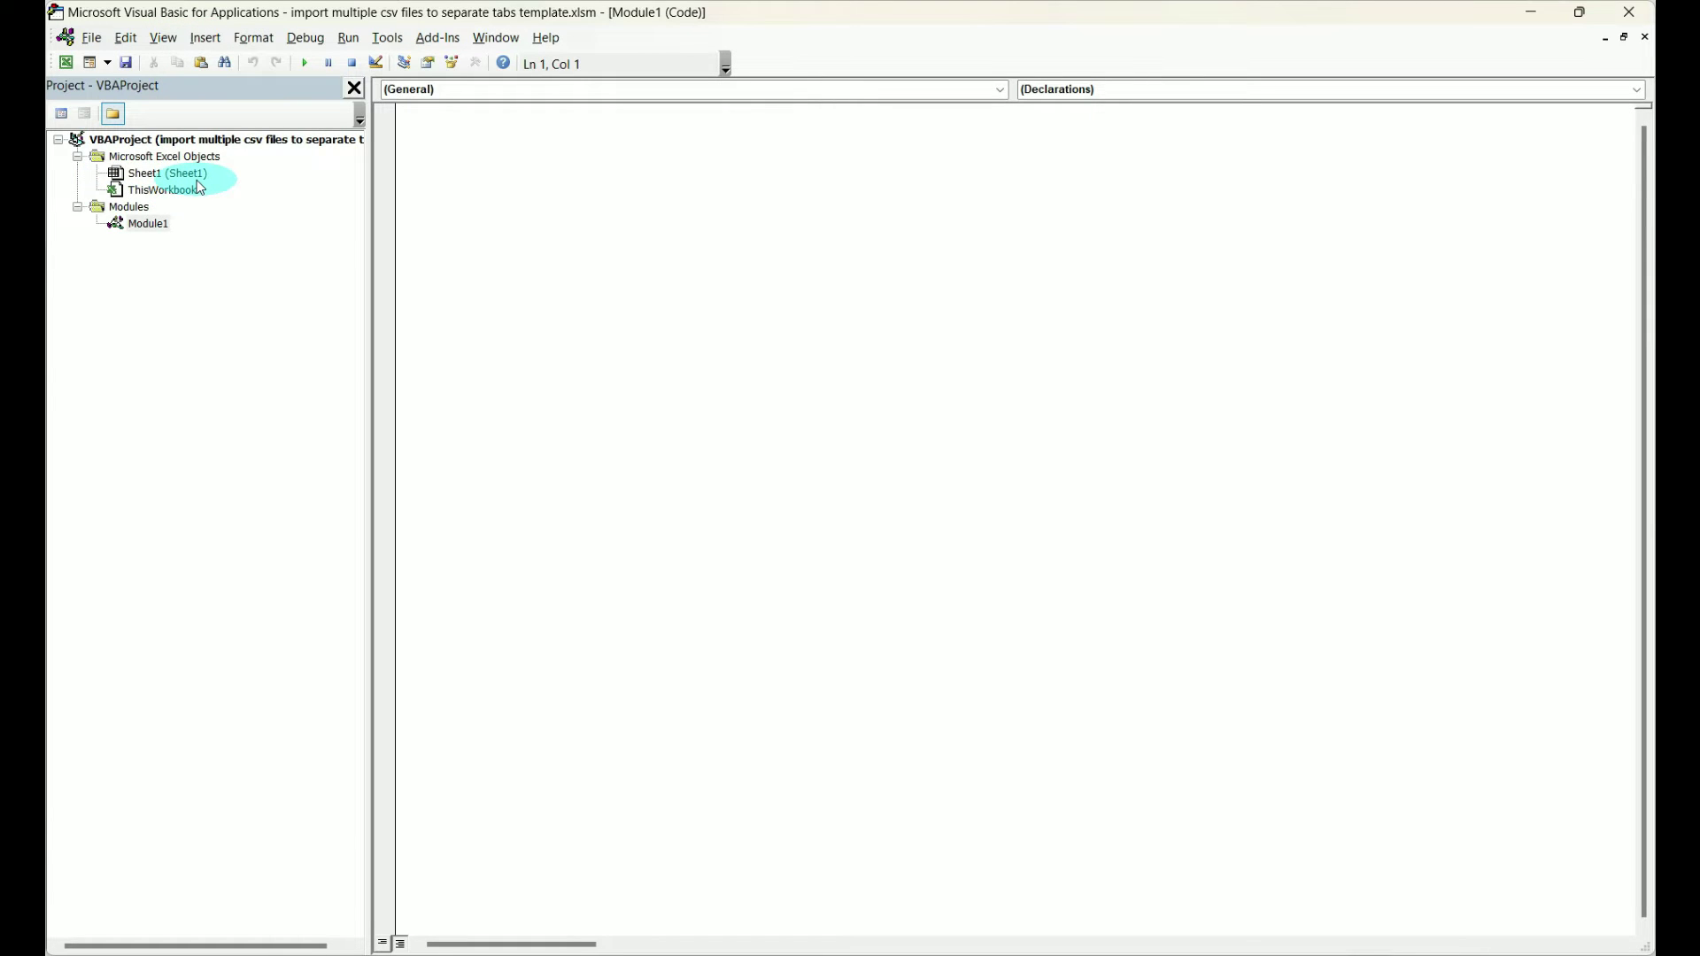
left_click(144, 225)
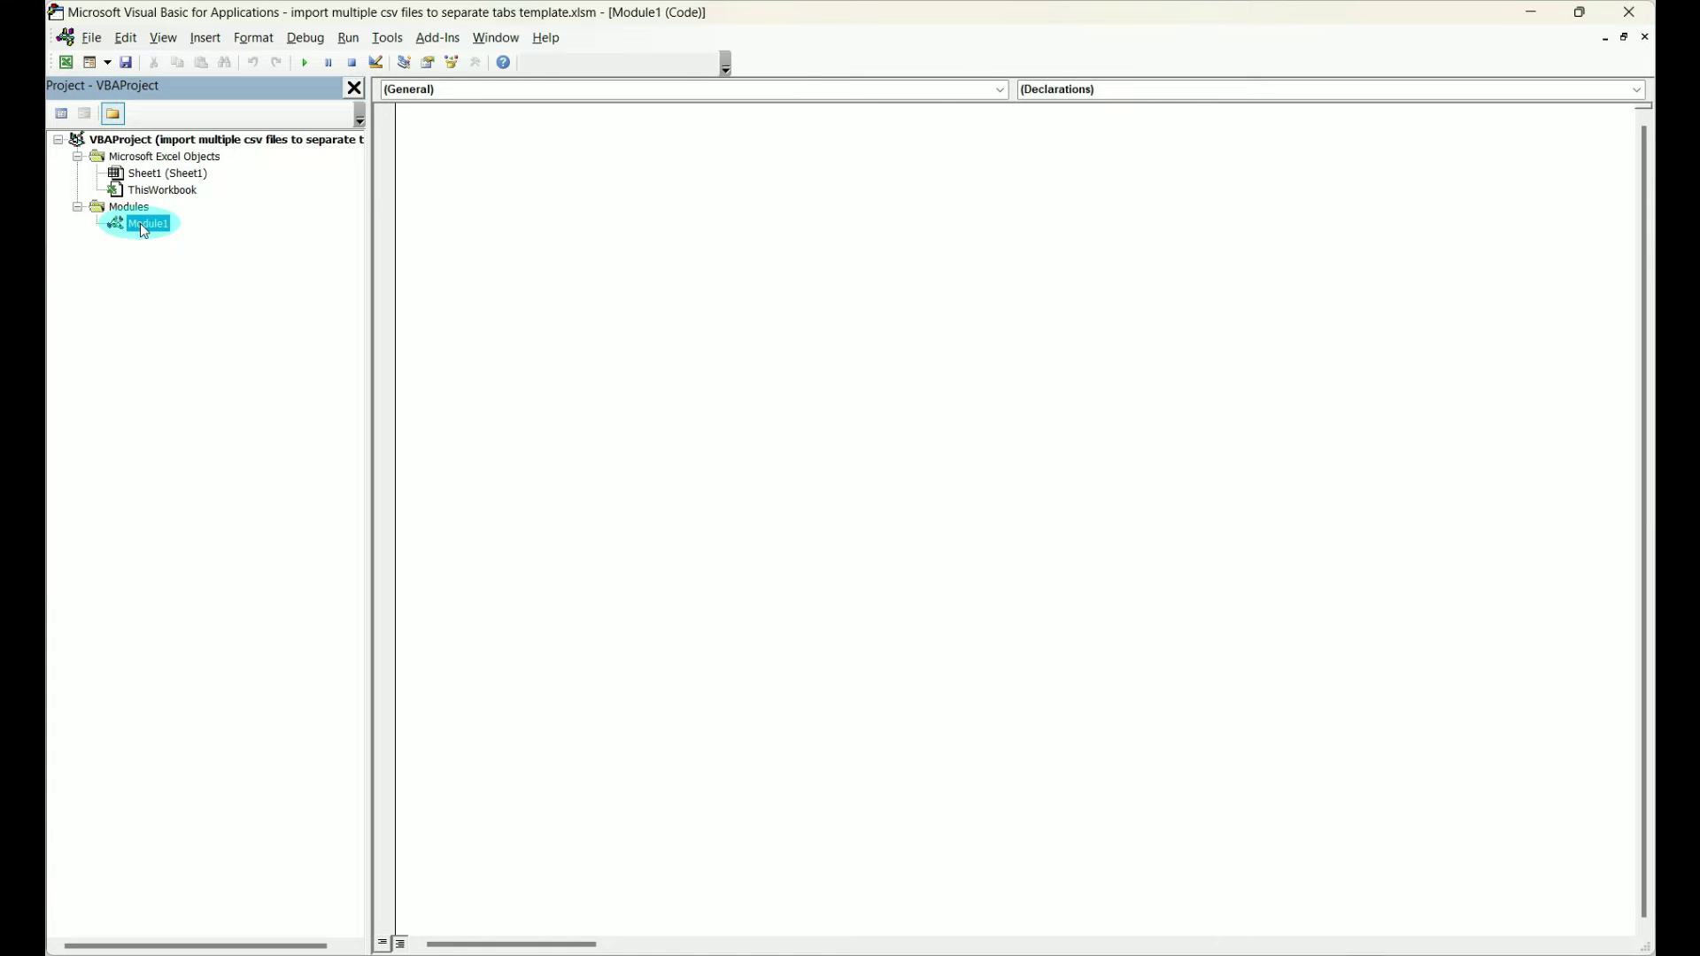
left_click(435, 129)
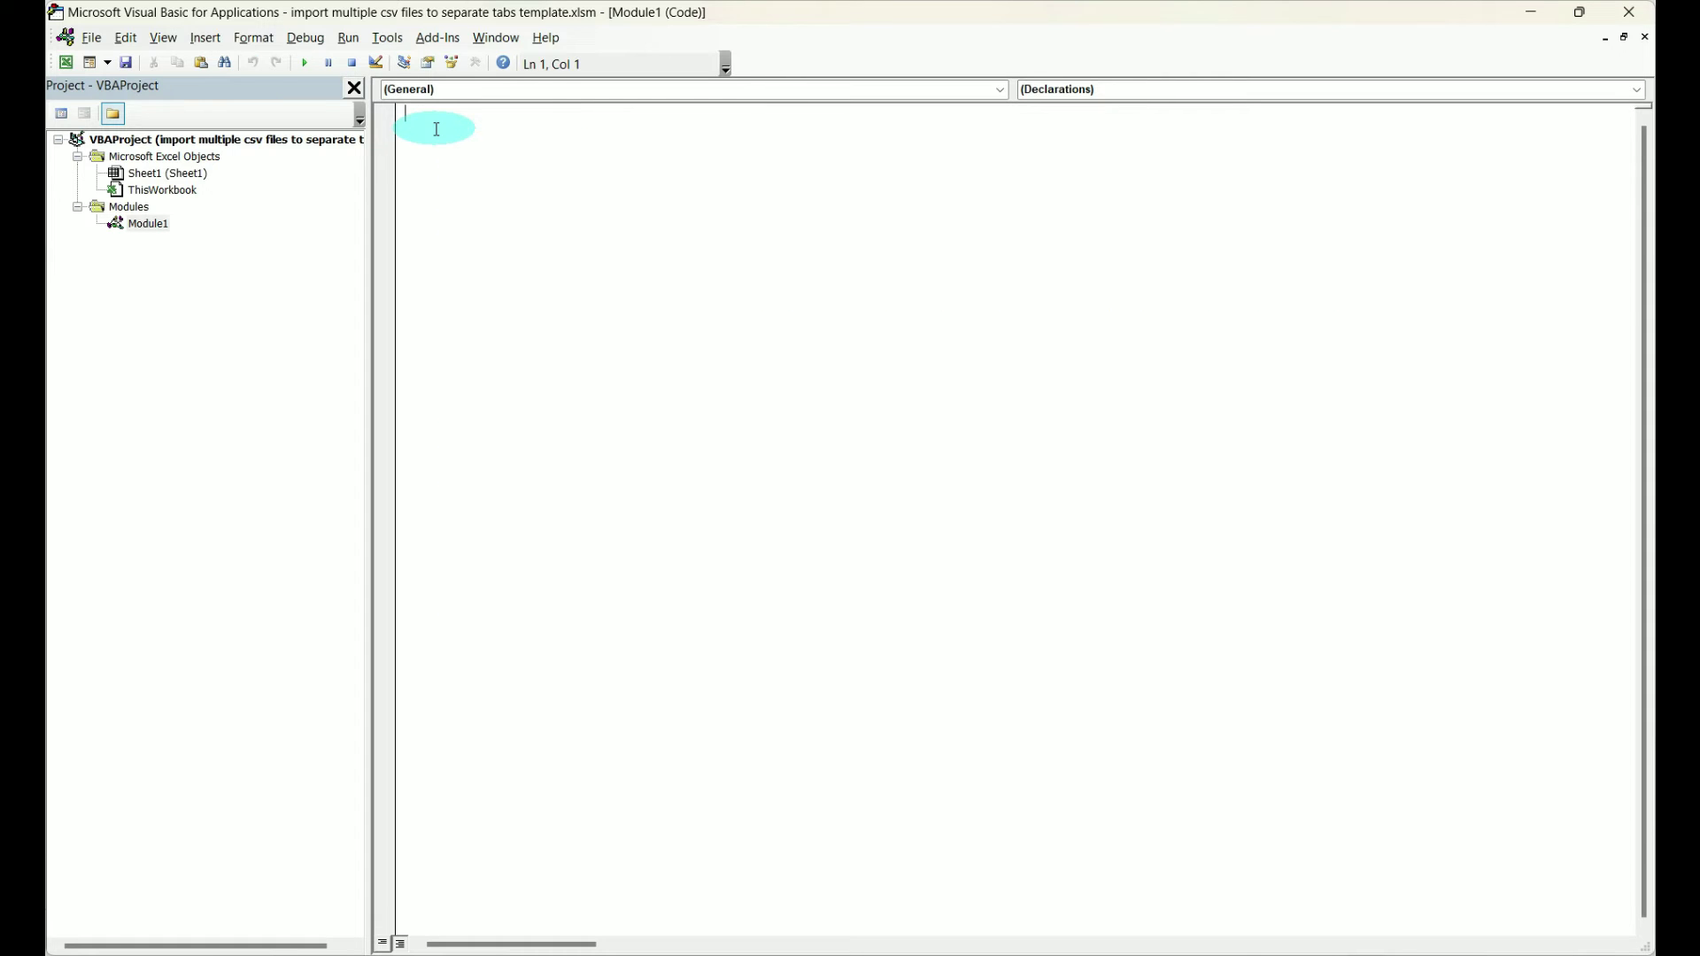
type("Sub CombineCsvFiles() 'updated by MelCompton     Dim xFilesToOpen As Variant     Dim I As Integer     Dim xWb As Workbook     Dim xTempWb As Workbook     Dim xDelimiter As String     Dim xScreen As Boolean     On Error GoTo ErrHandler     xScreen = Application.ScreenUpdating     Application.ScreenUpdating = False     xDelimiter = \"|\"     xFilesToOpen = Application.GetOpenFilename(\"Text Files (*.csv), *.csv\", , \"MelCompton VBA for Excel\", , True)     If TypeName(xFilesToOpen) = \"Boolean\" Then         MsgBox \"No files were selected\", , \"MelCompton VBA for Excel\"         GoTo ExitHandler     End If     I = 1     Set xTempWb = Workbooks.Open(xFilesToOpen(I))     xTempWb.Sheets(1).Copy     Set xWb = Application.ActiveWorkbook     xTempWb.Close False     Do While I < UBound(xFilesToOpen)         I = I + 1         Set xTempWb = Workbooks.Open(xFilesToOpen(I))         xTempWb.Sheets(1).Move , xWb.Sheets(xWb.Sheets.Count)     Loop ExitHandler:     Application.ScreenUpdating = xScreen     Set xWb = Nothing     Set xTempWb = Nothing     Exit Sub ErrHandler:     MsgBox Err.Description, , \"MelCompton VBA for Excel\"     Resume ExitHandler End Sub")
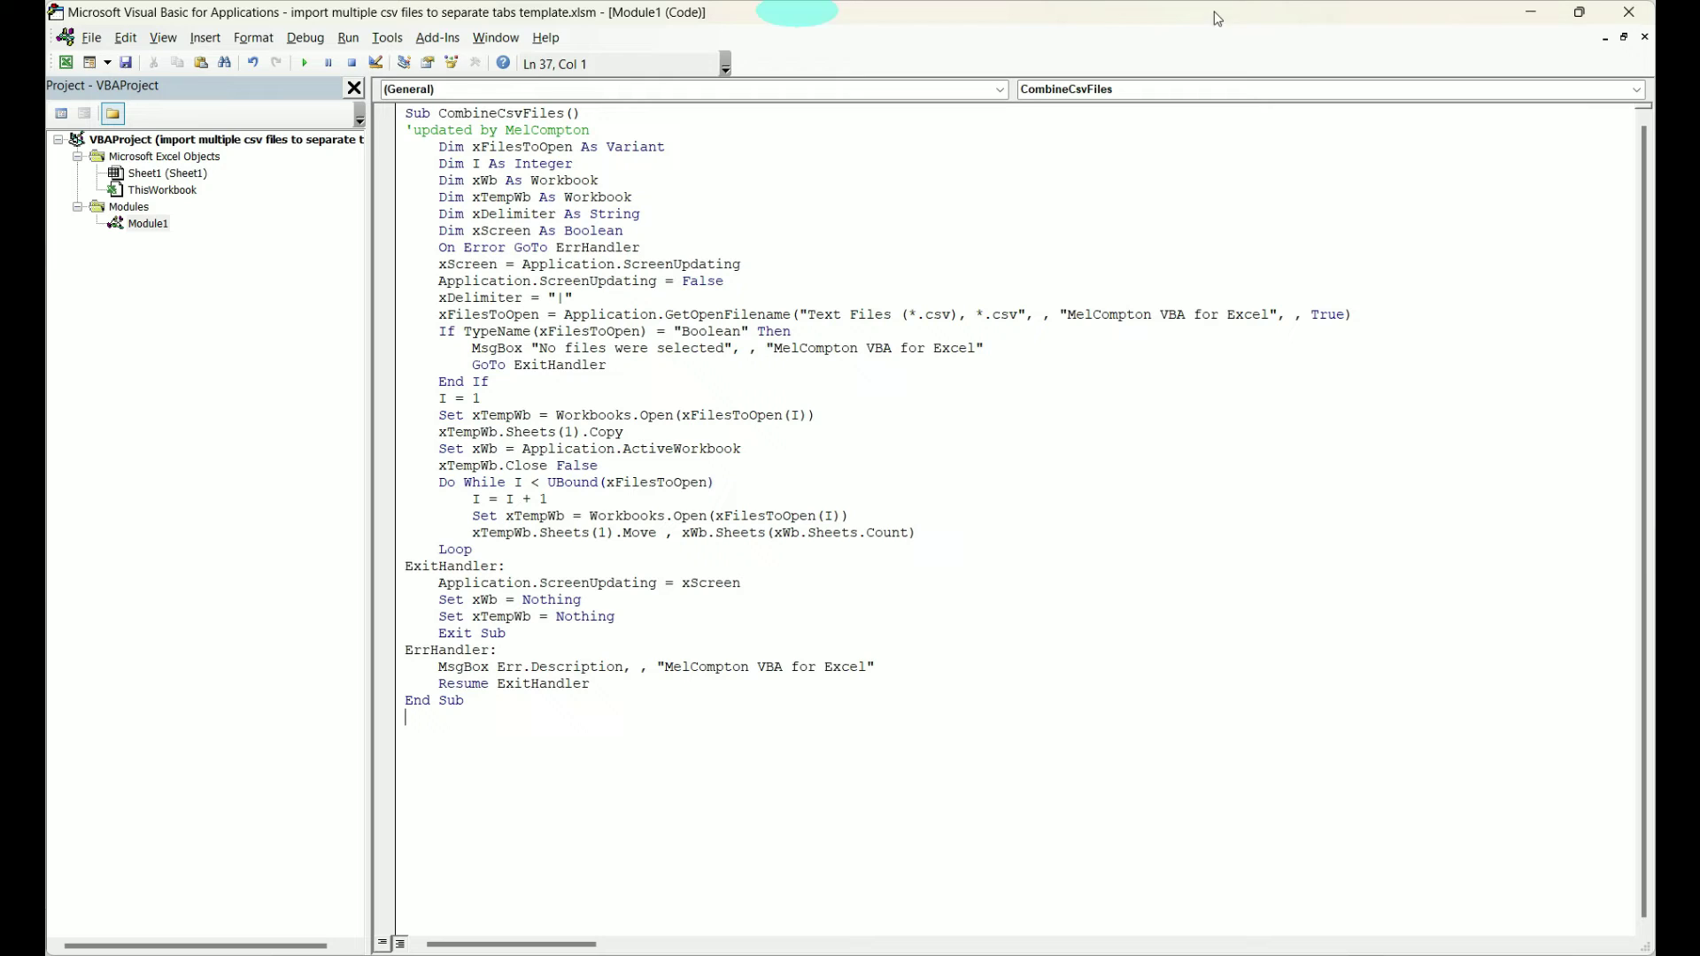
- Run CombineCsvFiles and import all twelve CSV files (2010–2021) from the CSV Files folder
left_click(1629, 13)
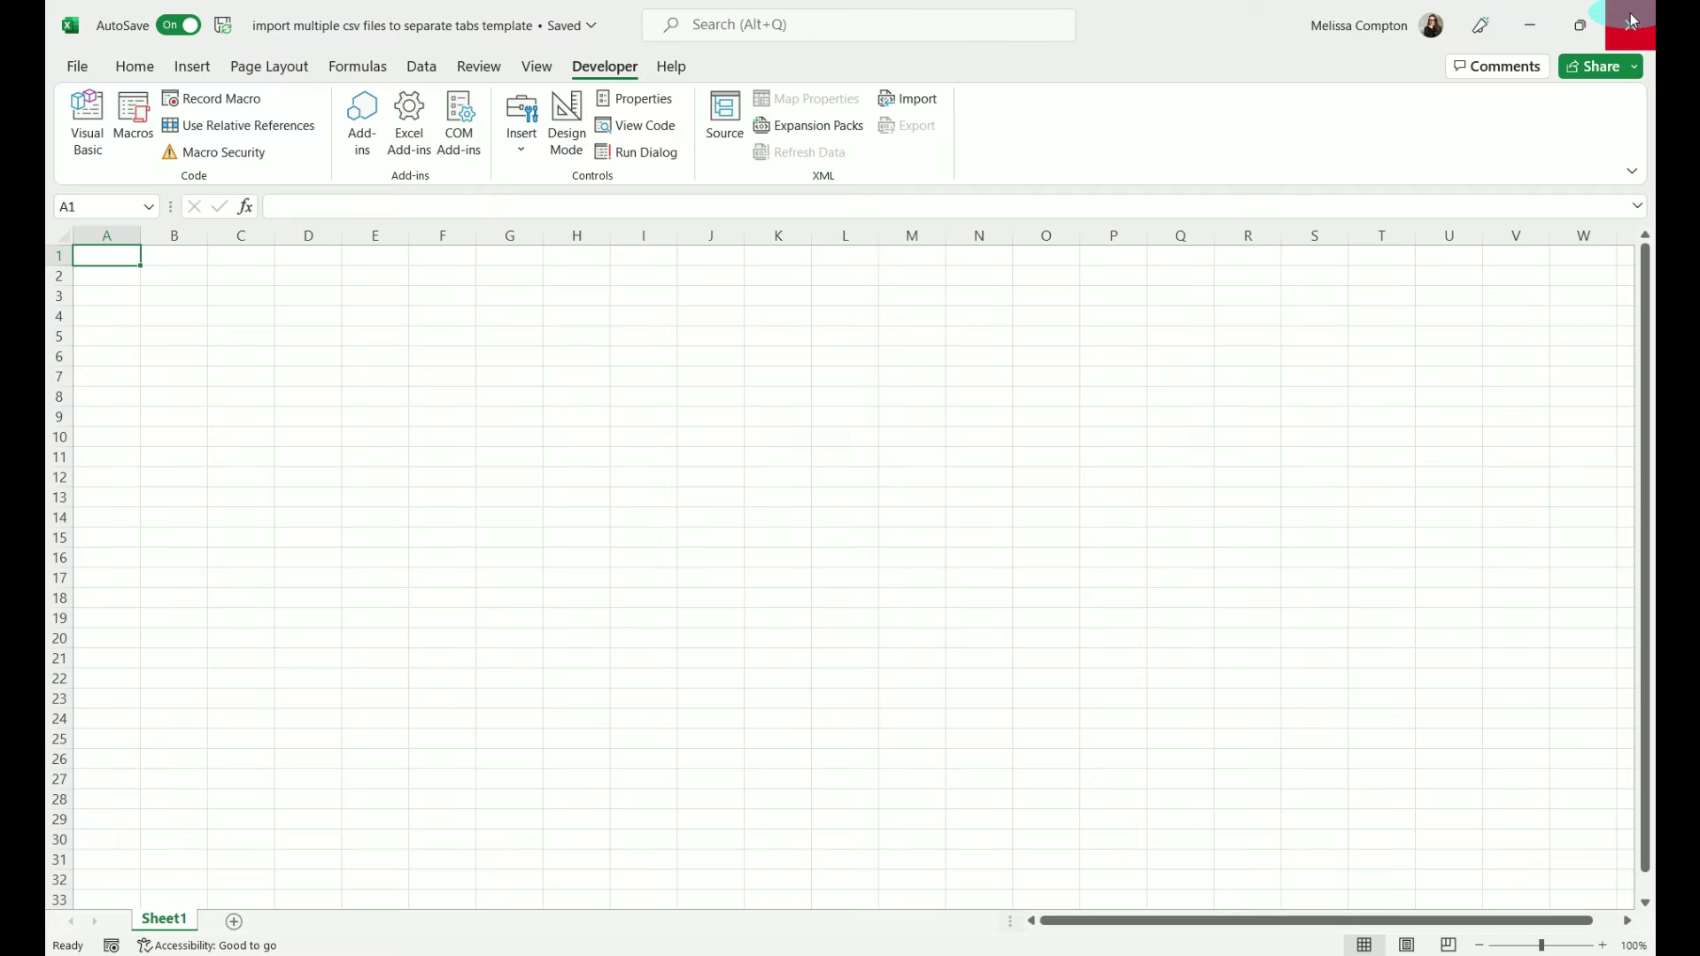
left_click(605, 71)
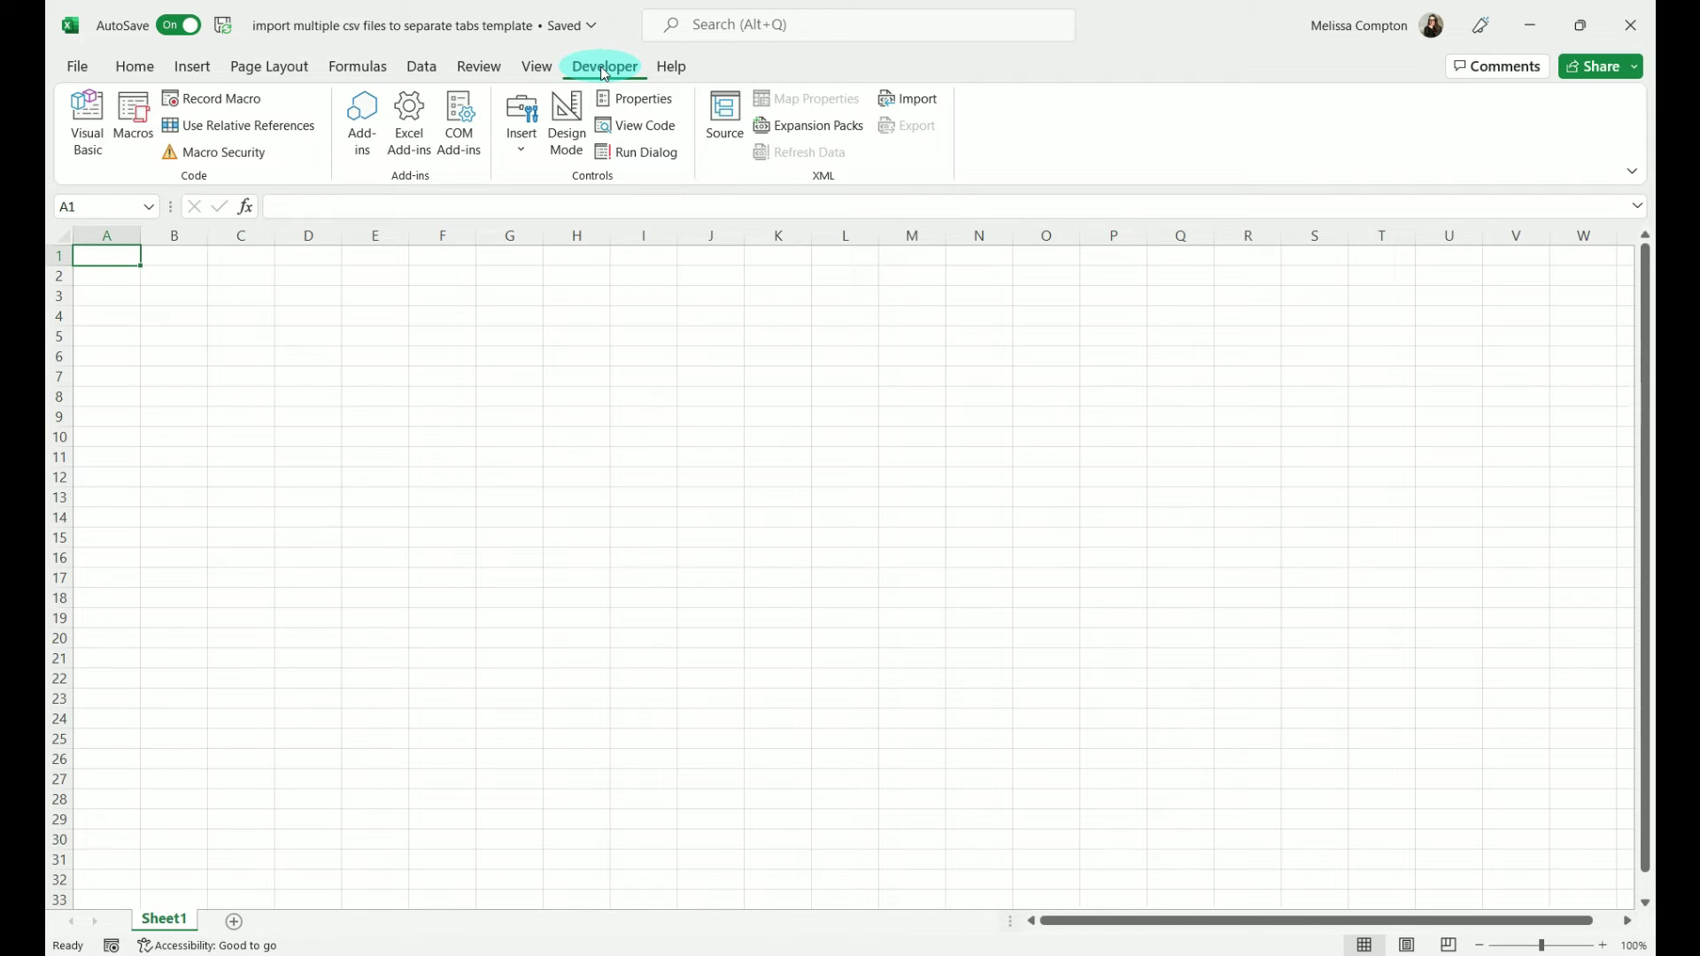
left_click(137, 112)
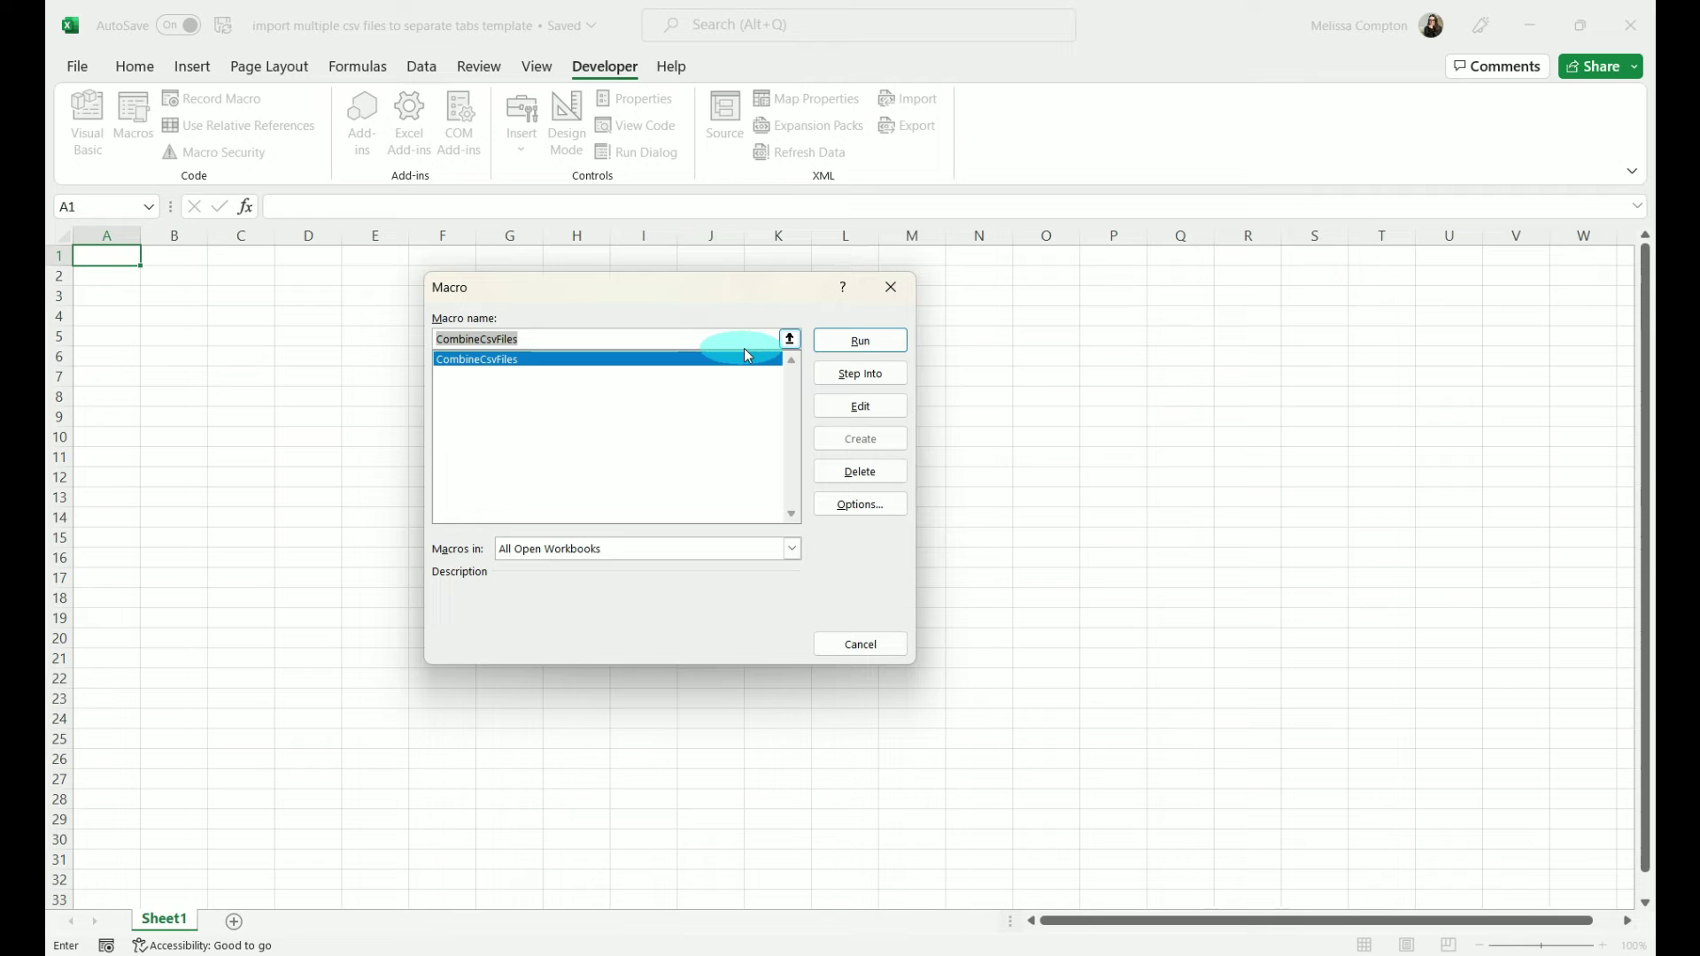
left_click(860, 342)
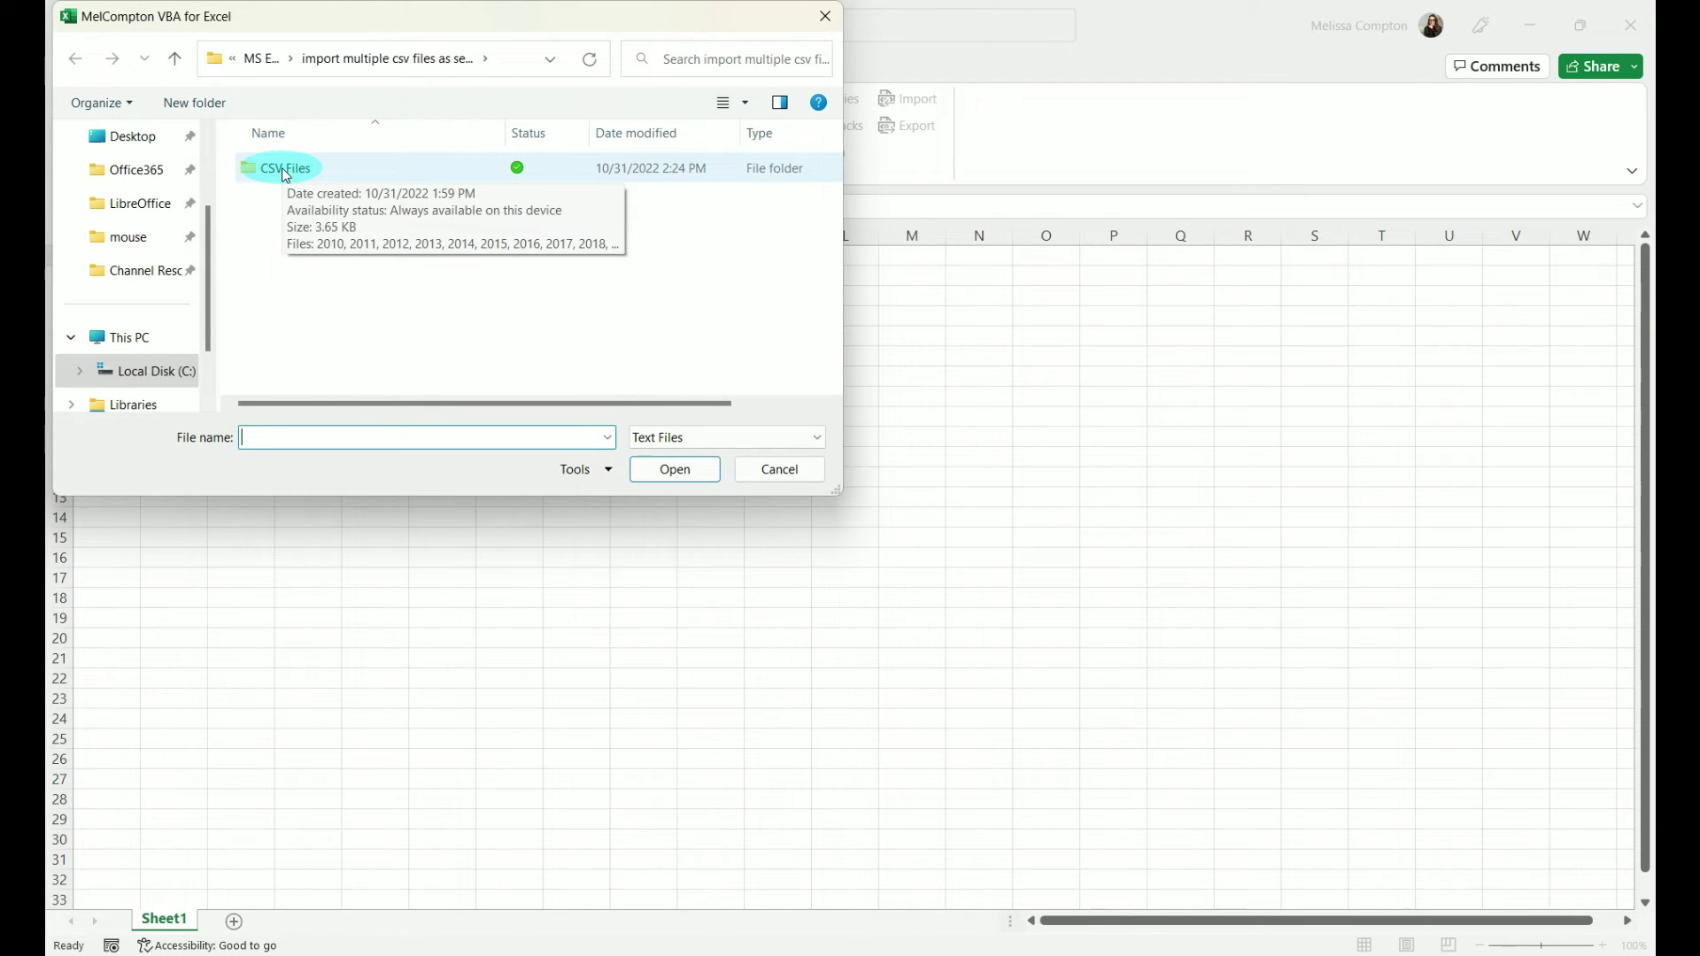
double_click(282, 167)
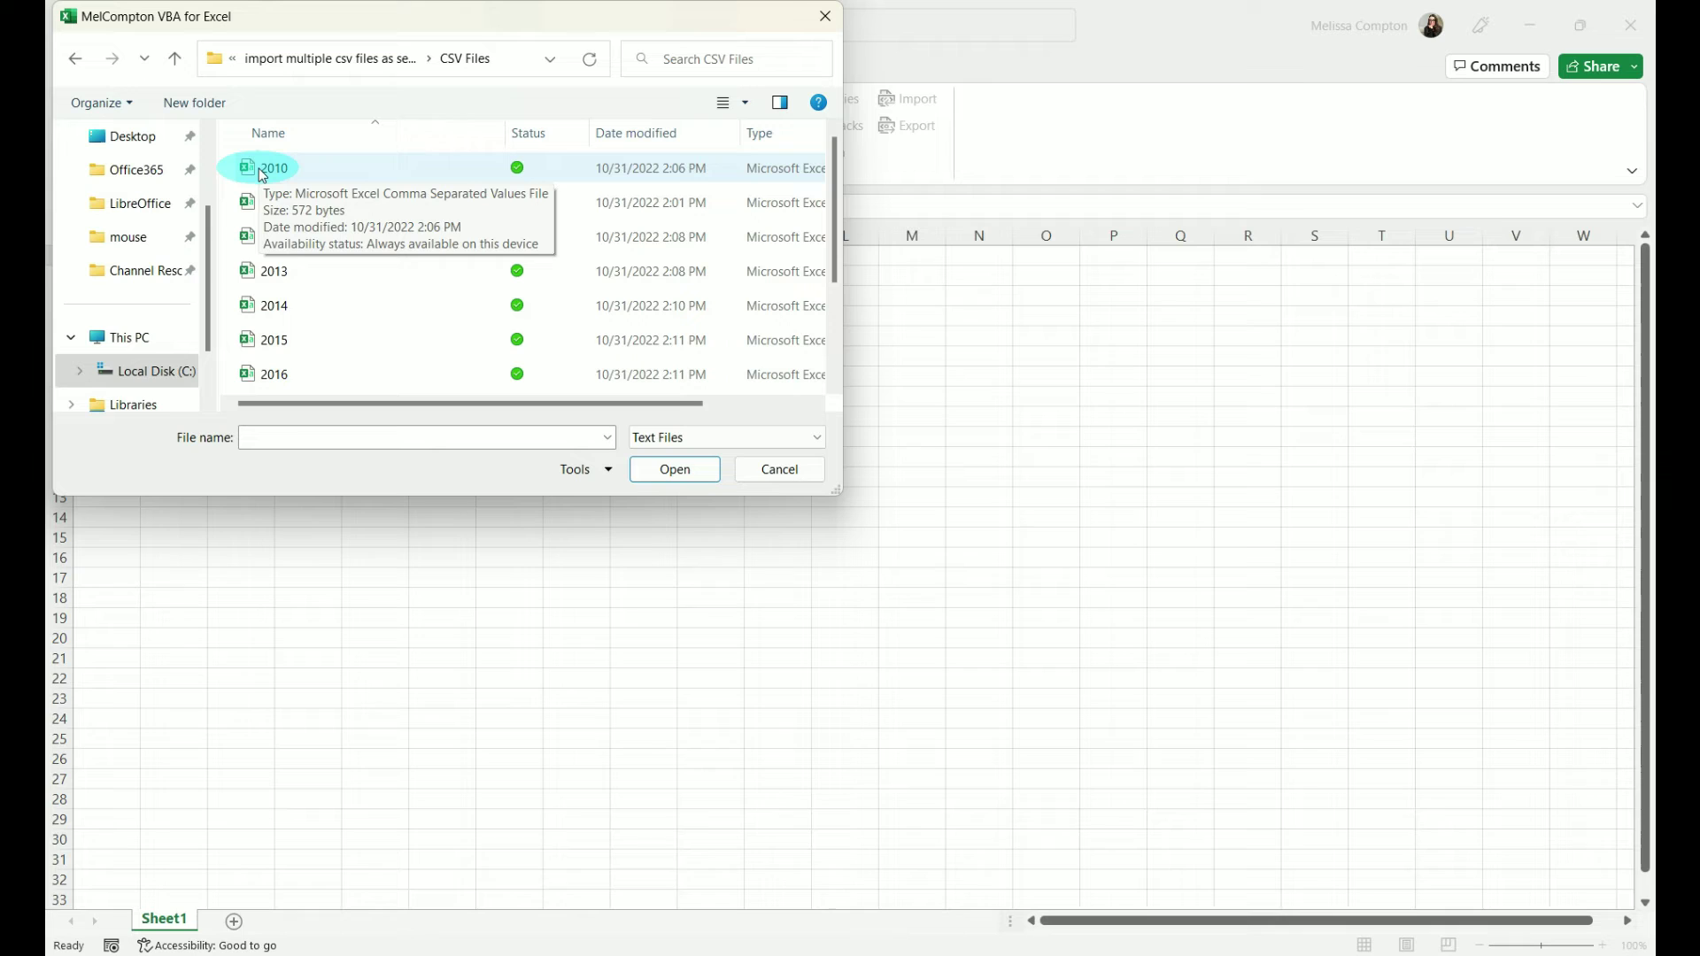
key("ctrl+a")
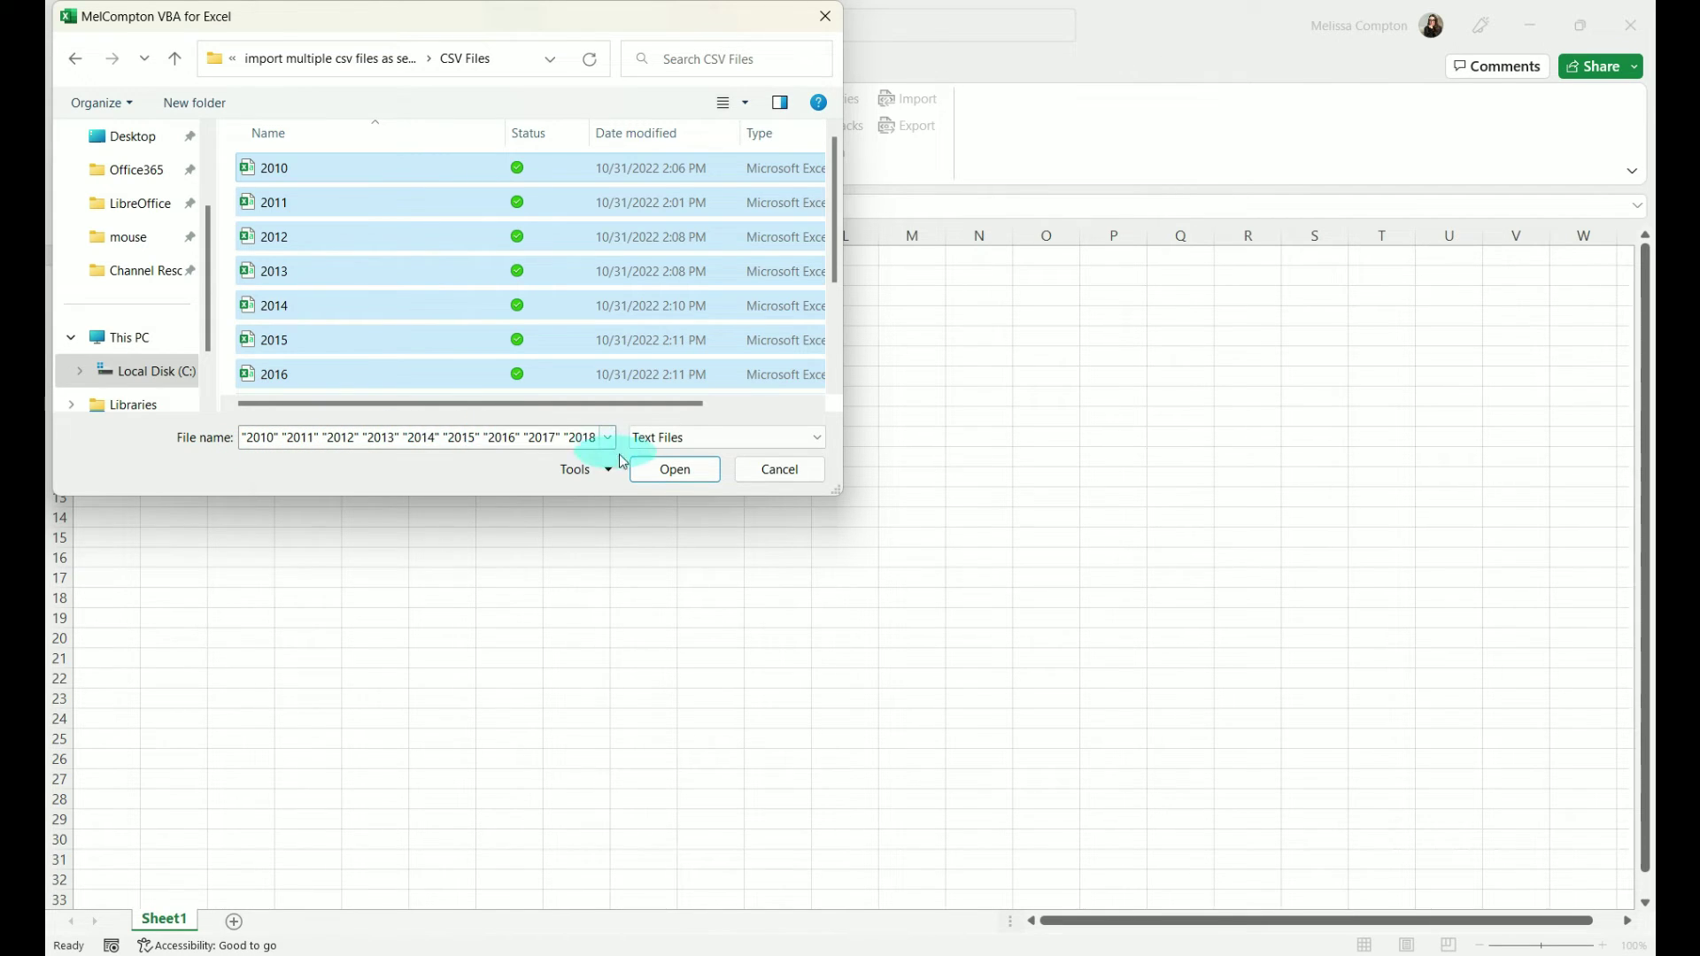
left_click(660, 474)
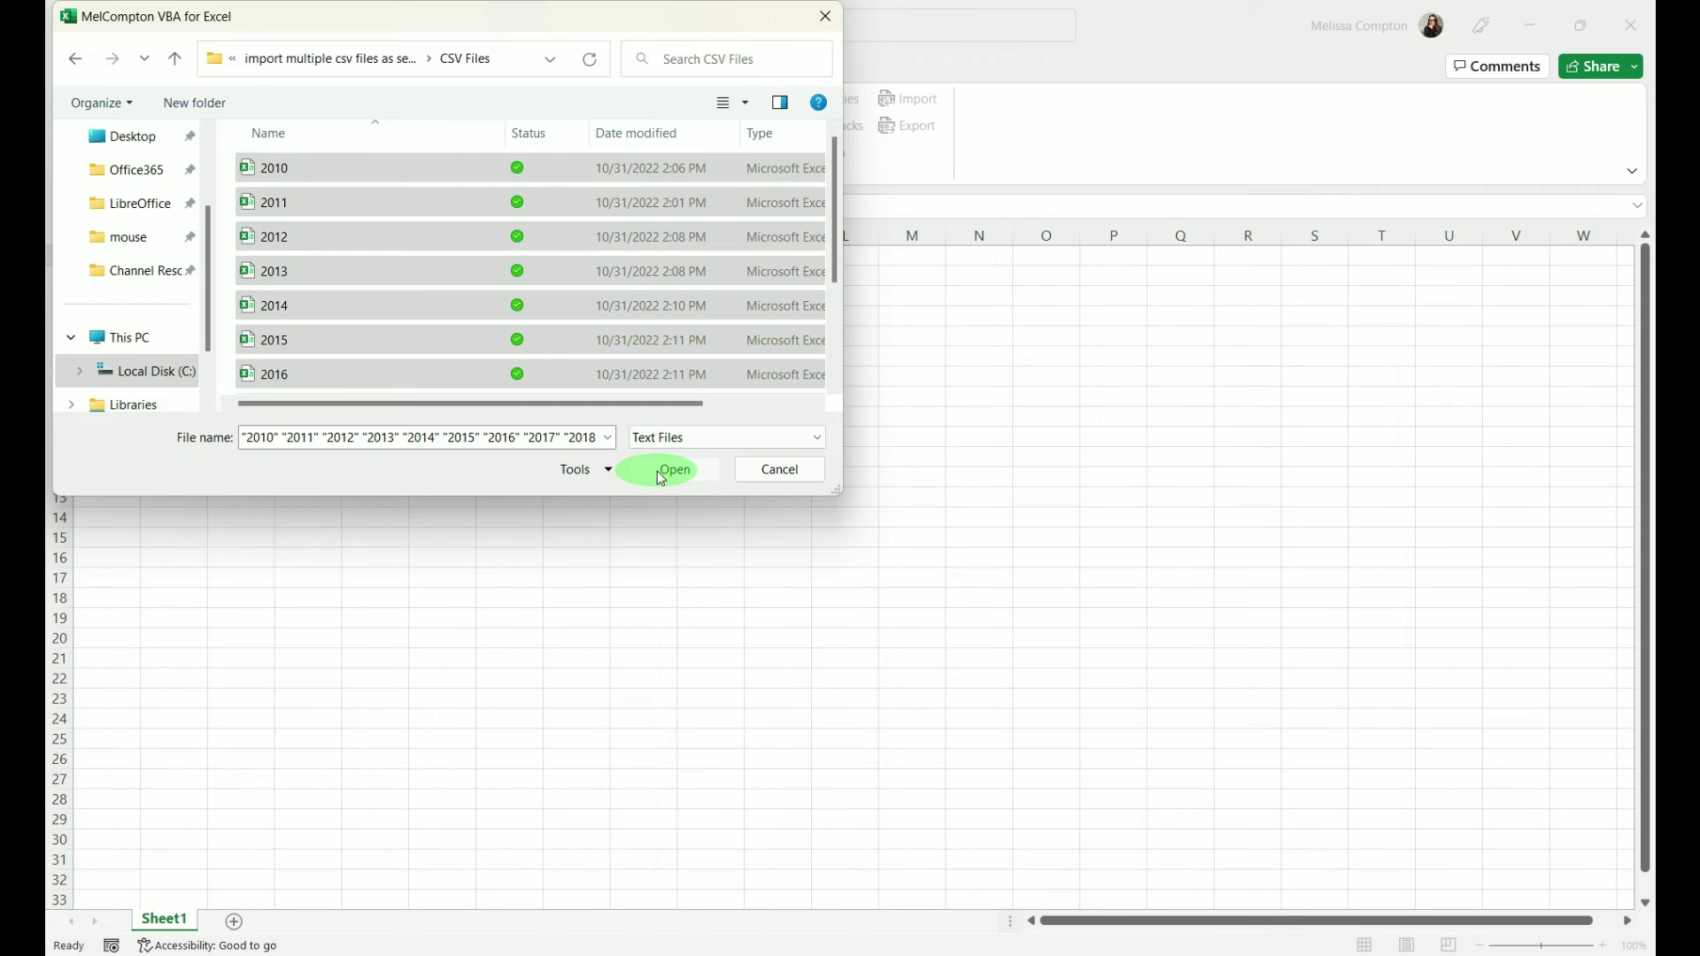
- Flip through the imported 2010, 2011, 2012, 2013 and 2014 sheets in Book2
left_click(162, 924)
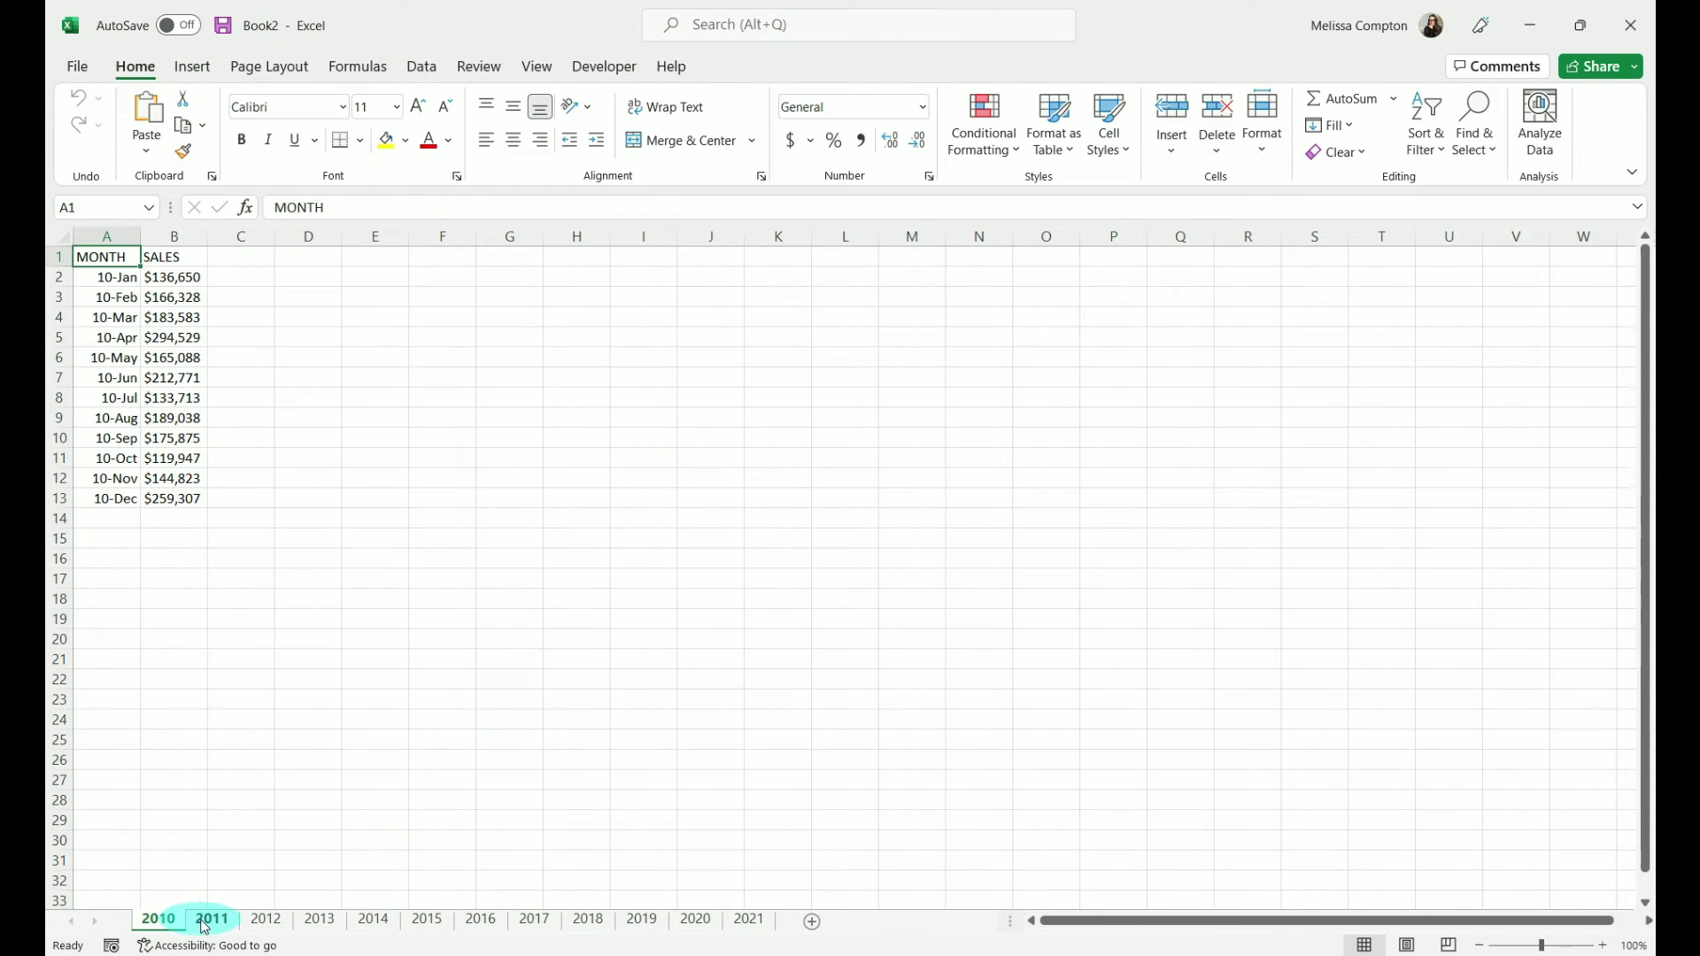
left_click(213, 922)
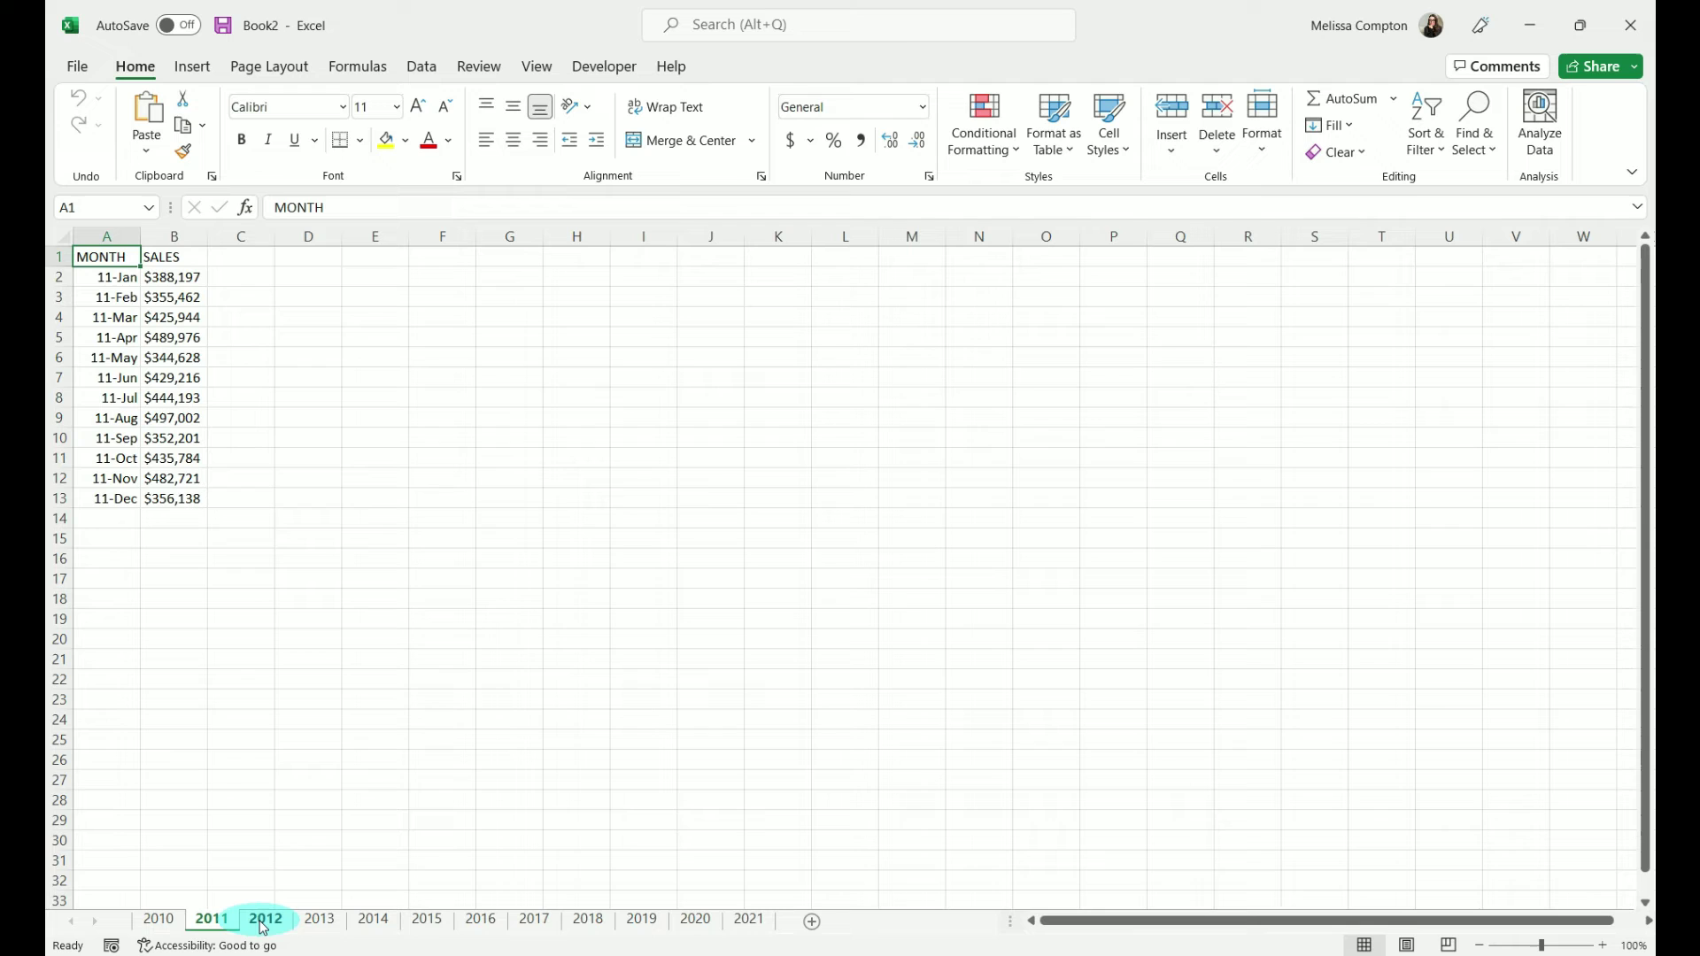
left_click(263, 925)
left_click(320, 924)
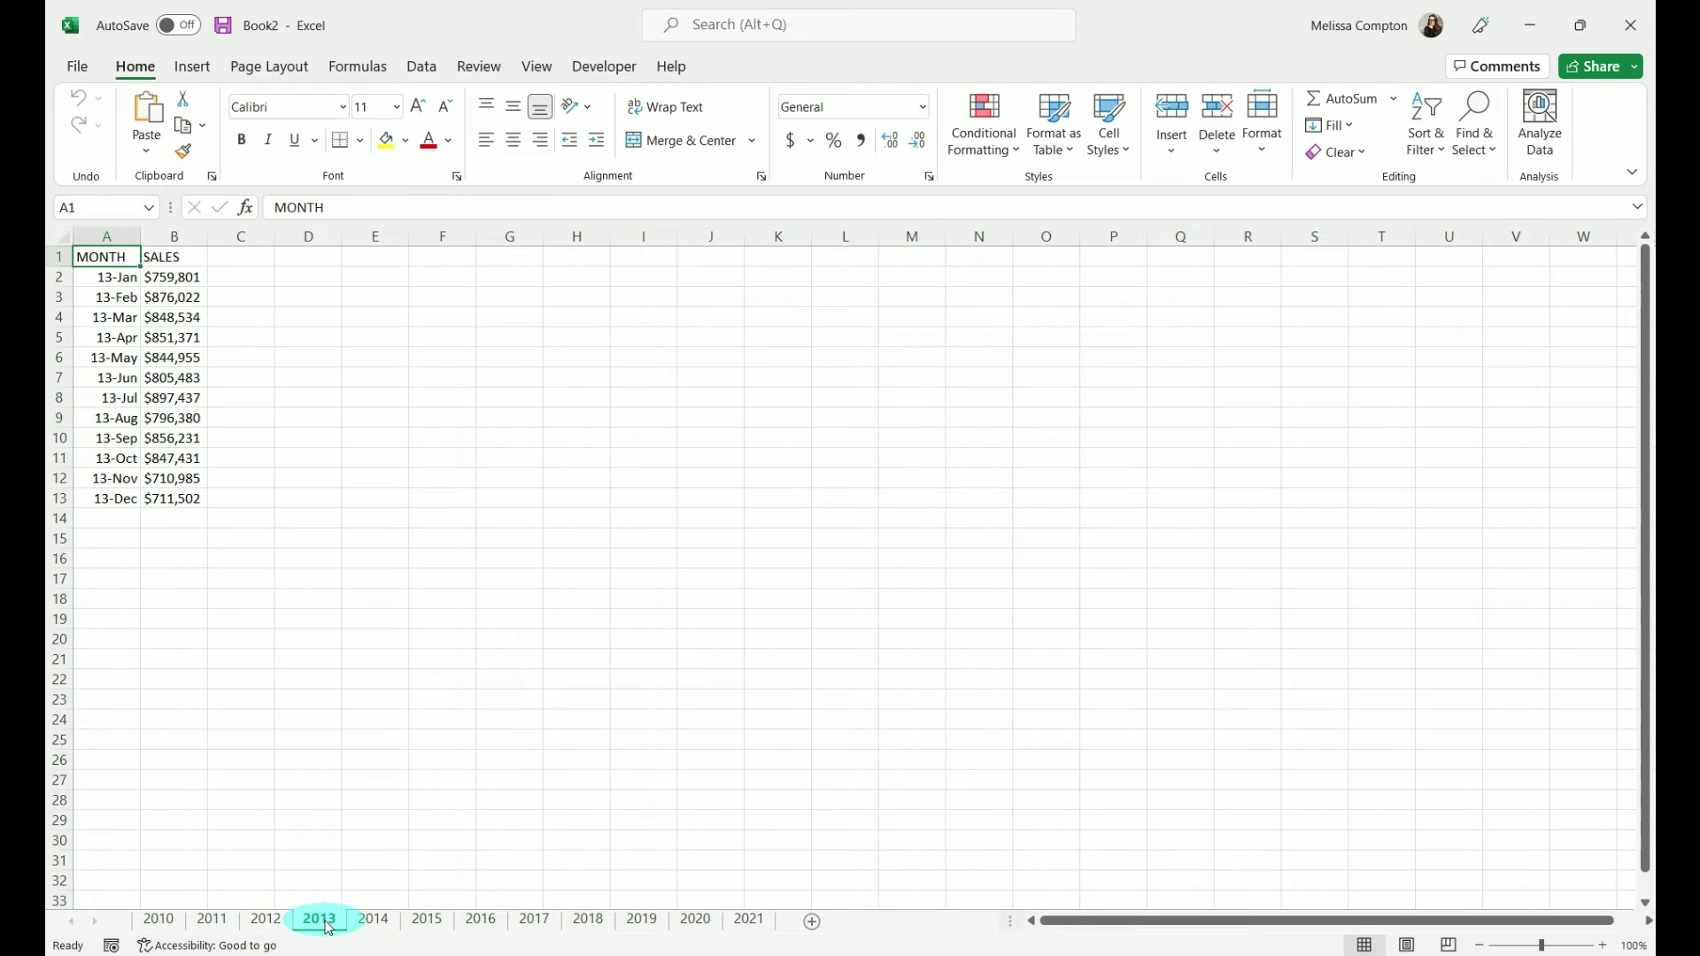
left_click(371, 923)
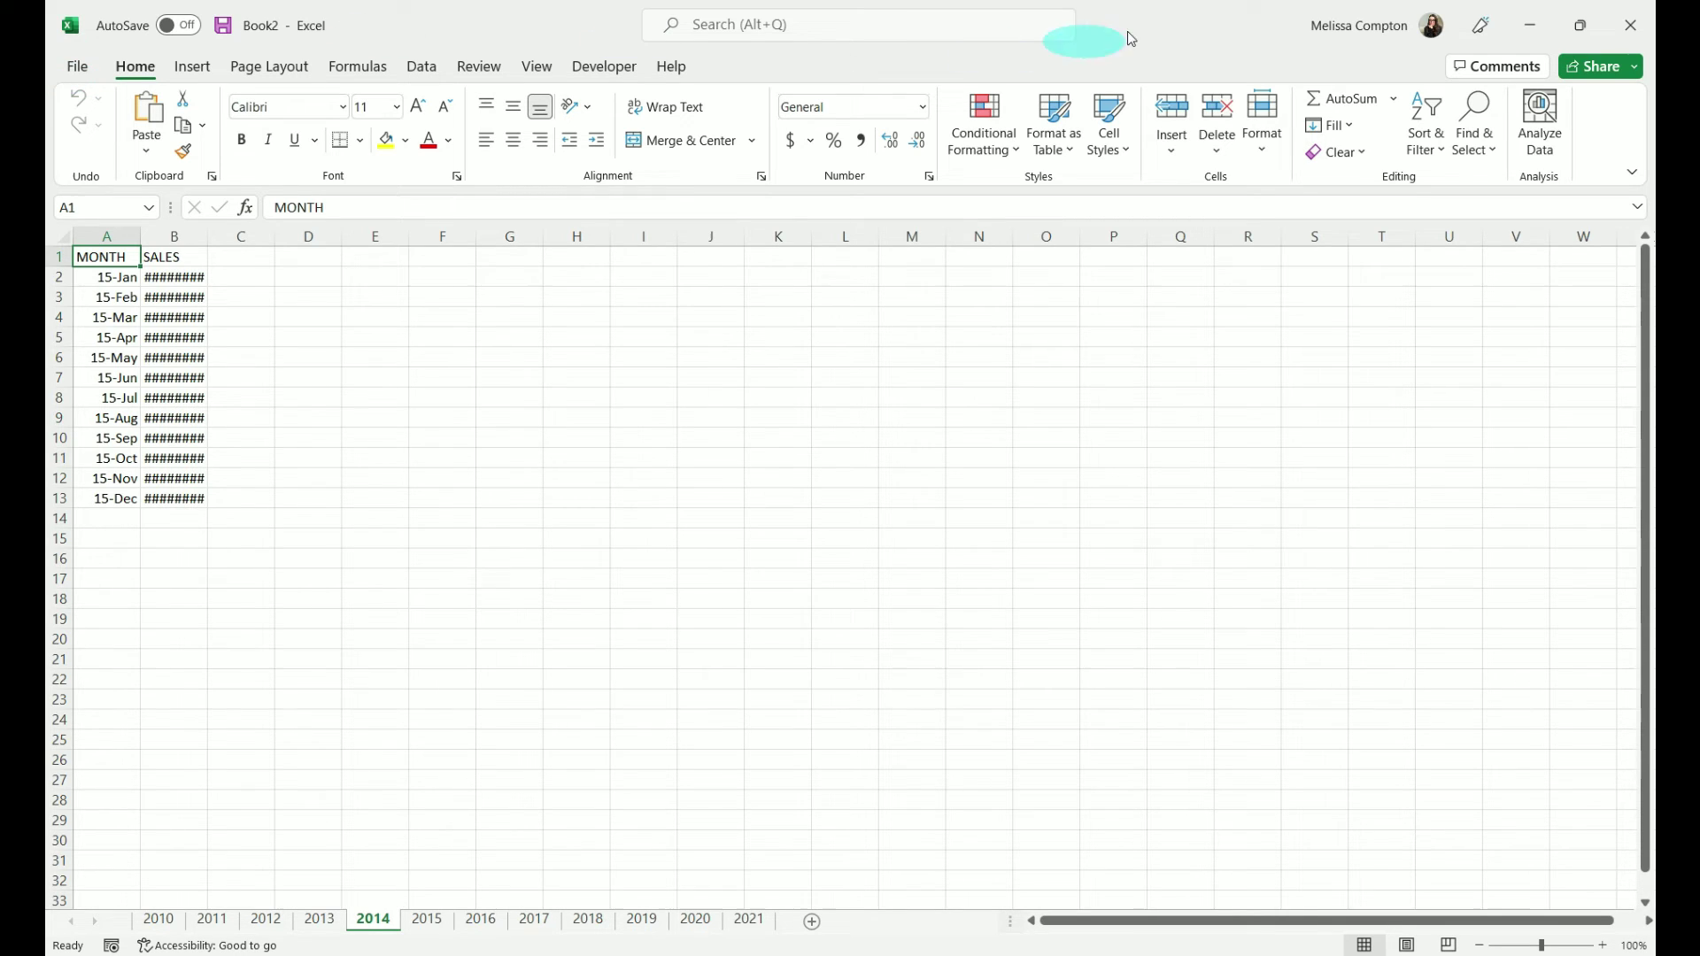
- Close Book2 without saving, then close the template workbook
left_click(1630, 25)
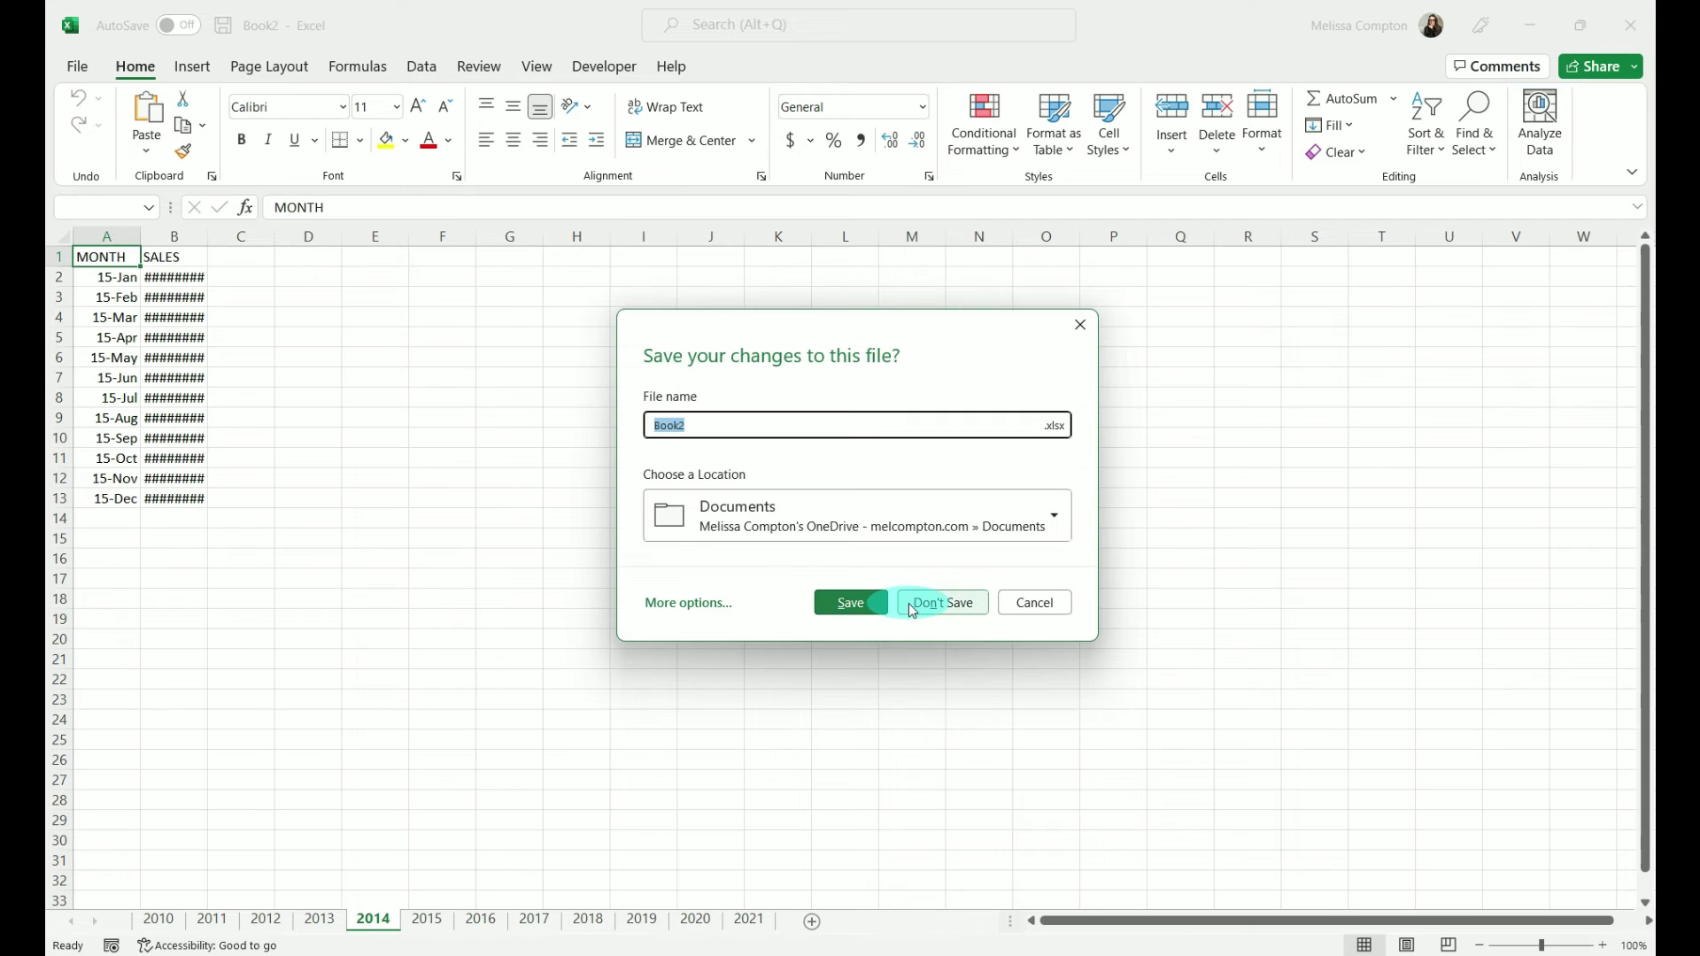
left_click(925, 602)
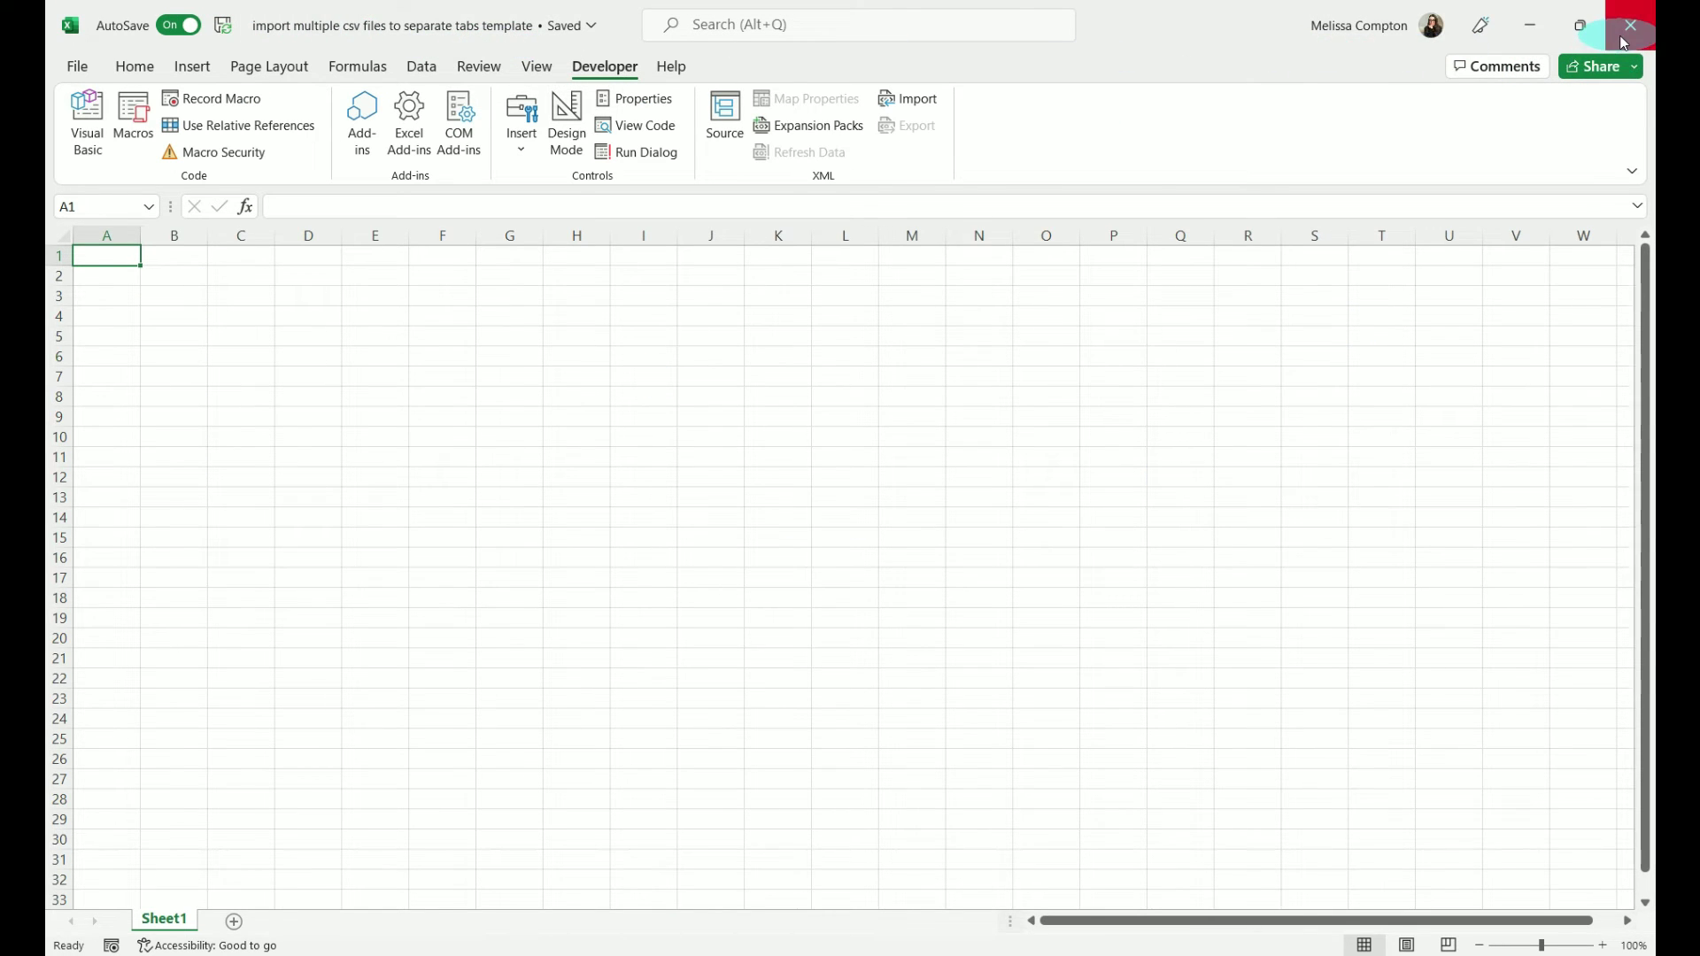
left_click(943, 451)
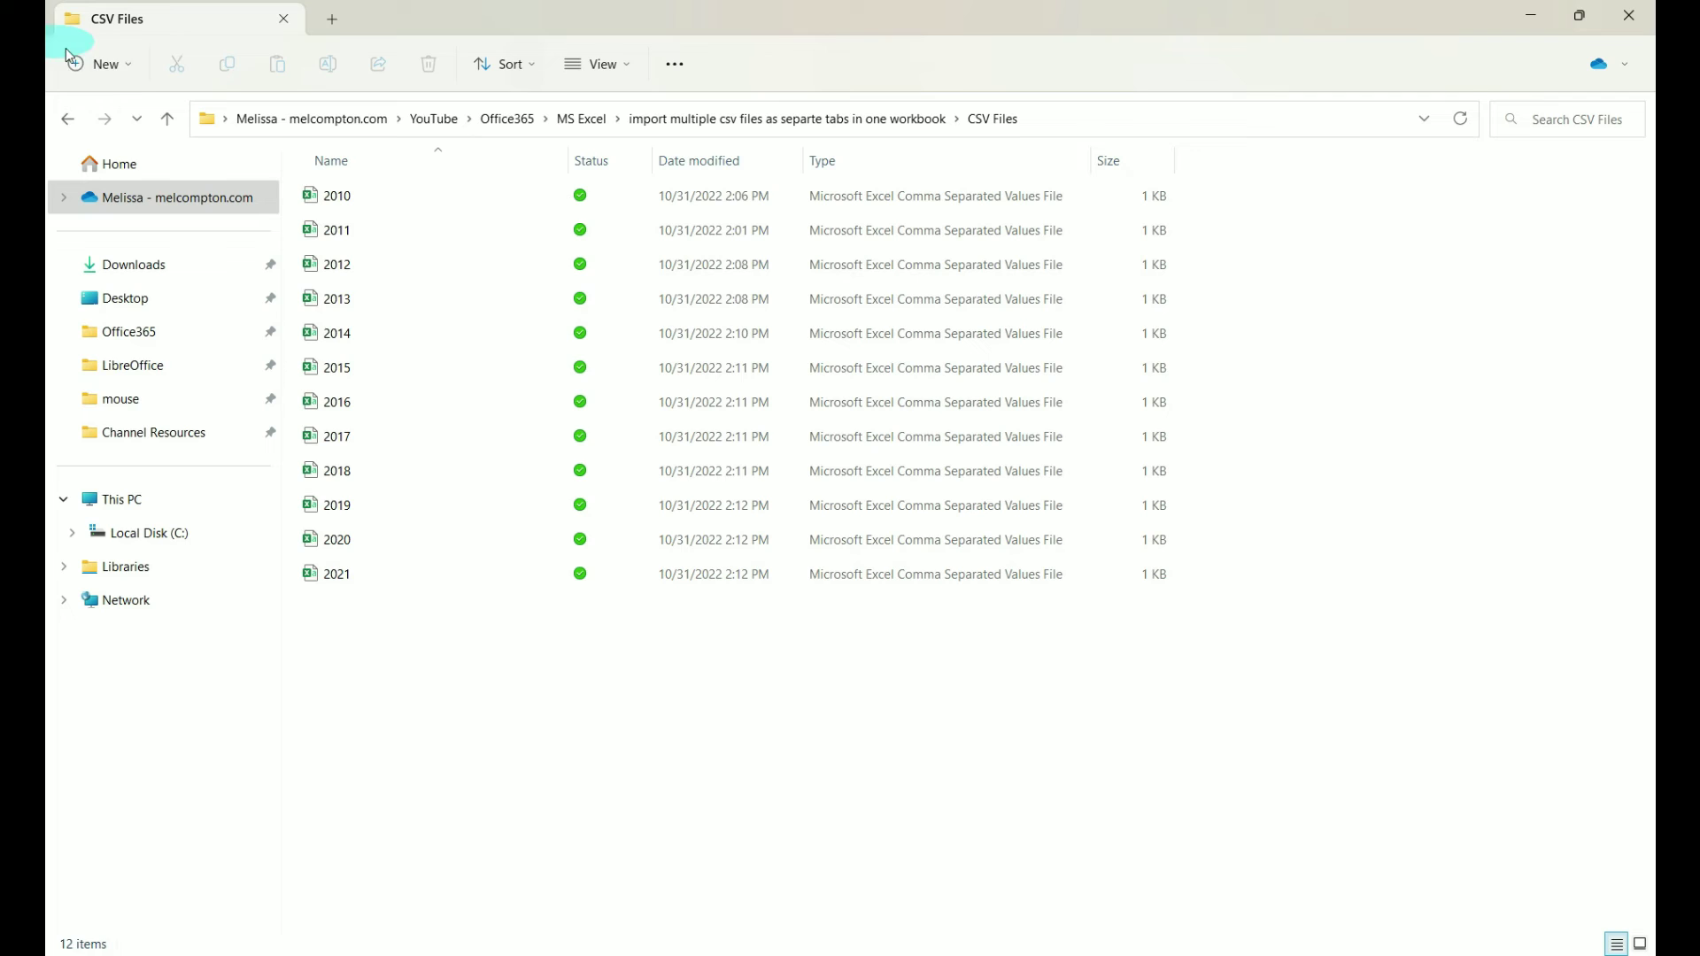
- Reopen the csv import template from its folder and enable its macros
left_click(164, 131)
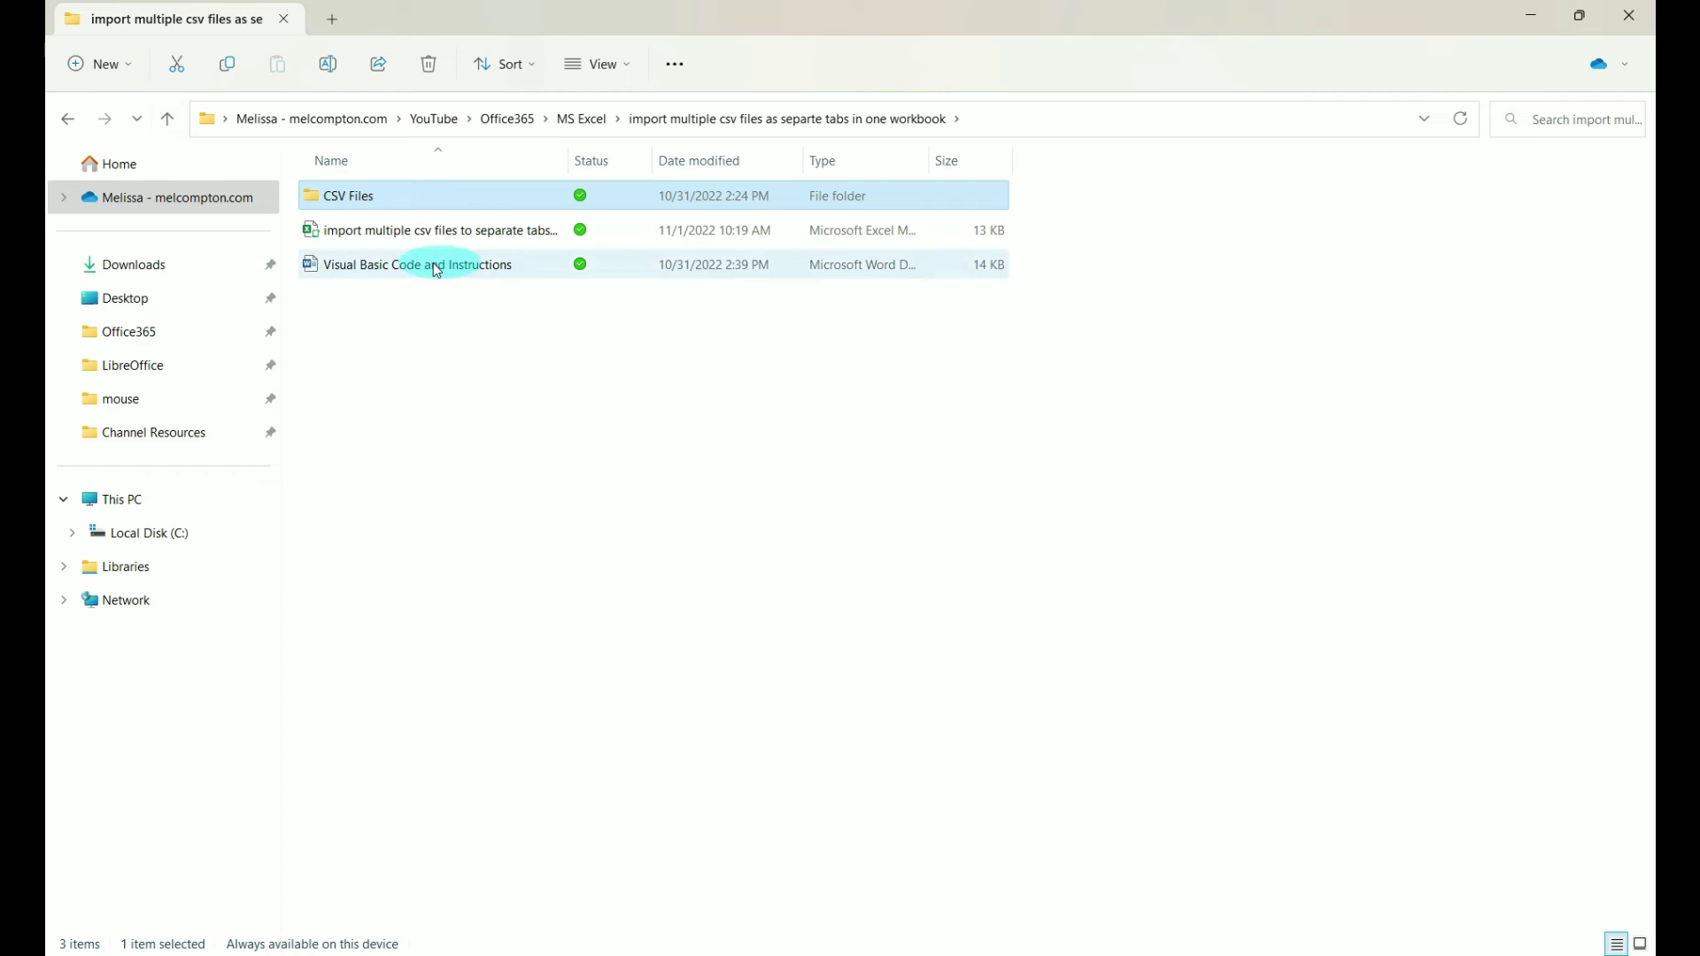
double_click(372, 235)
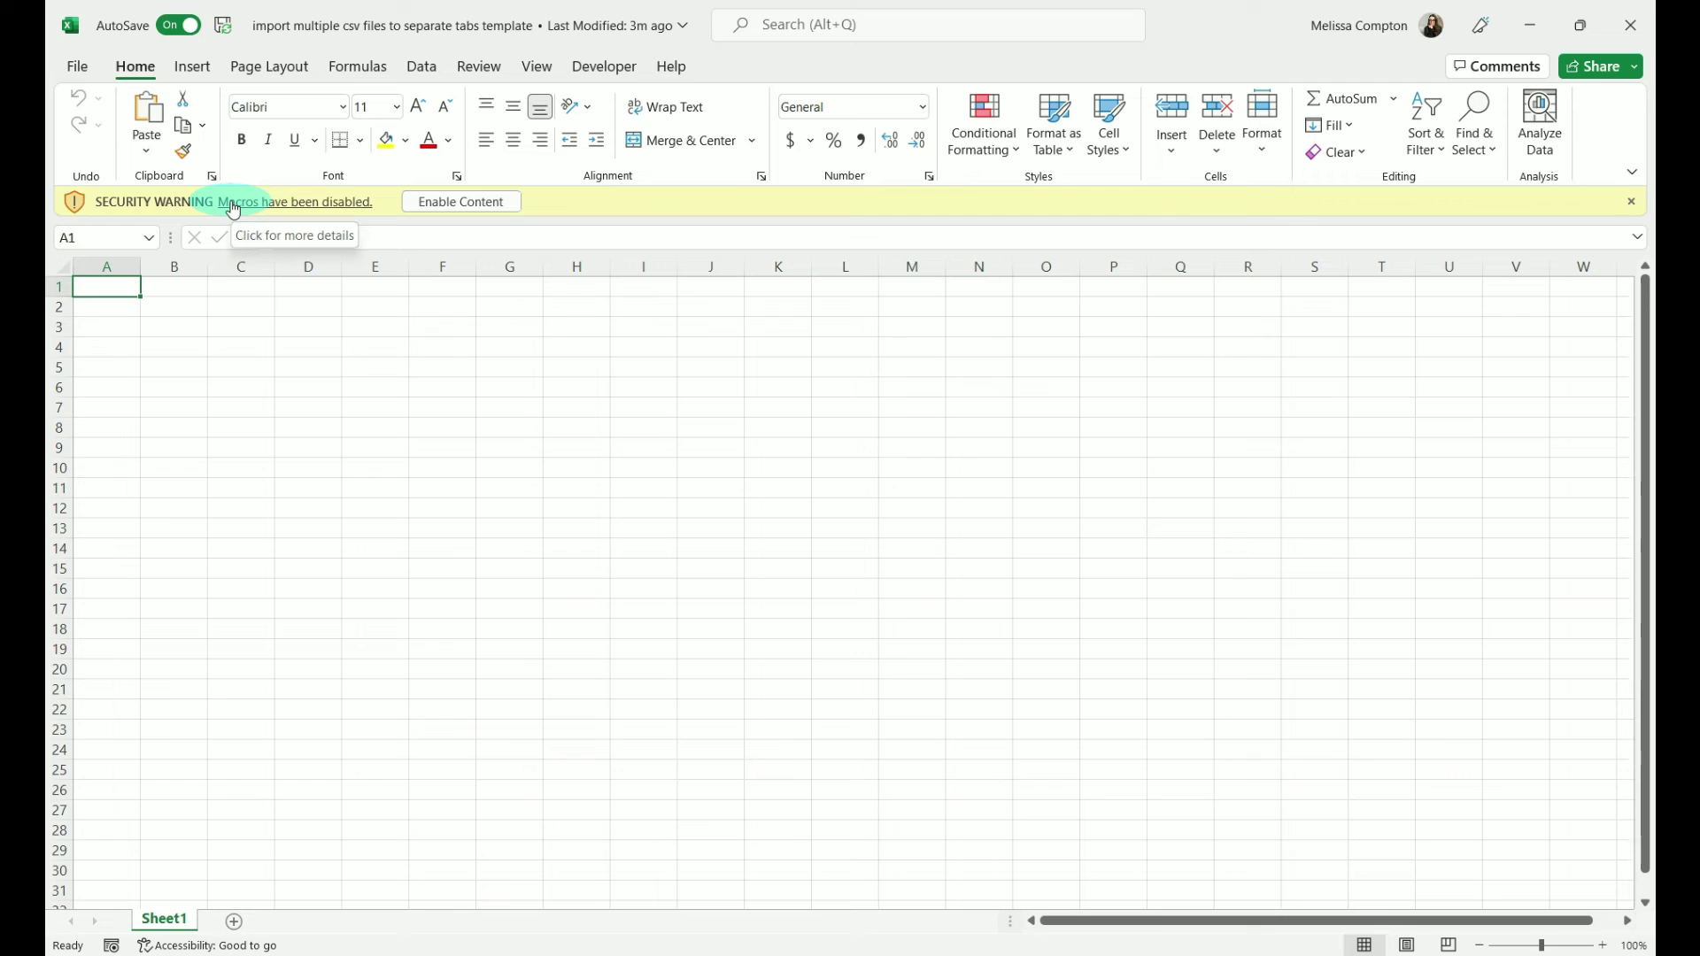
left_click(464, 205)
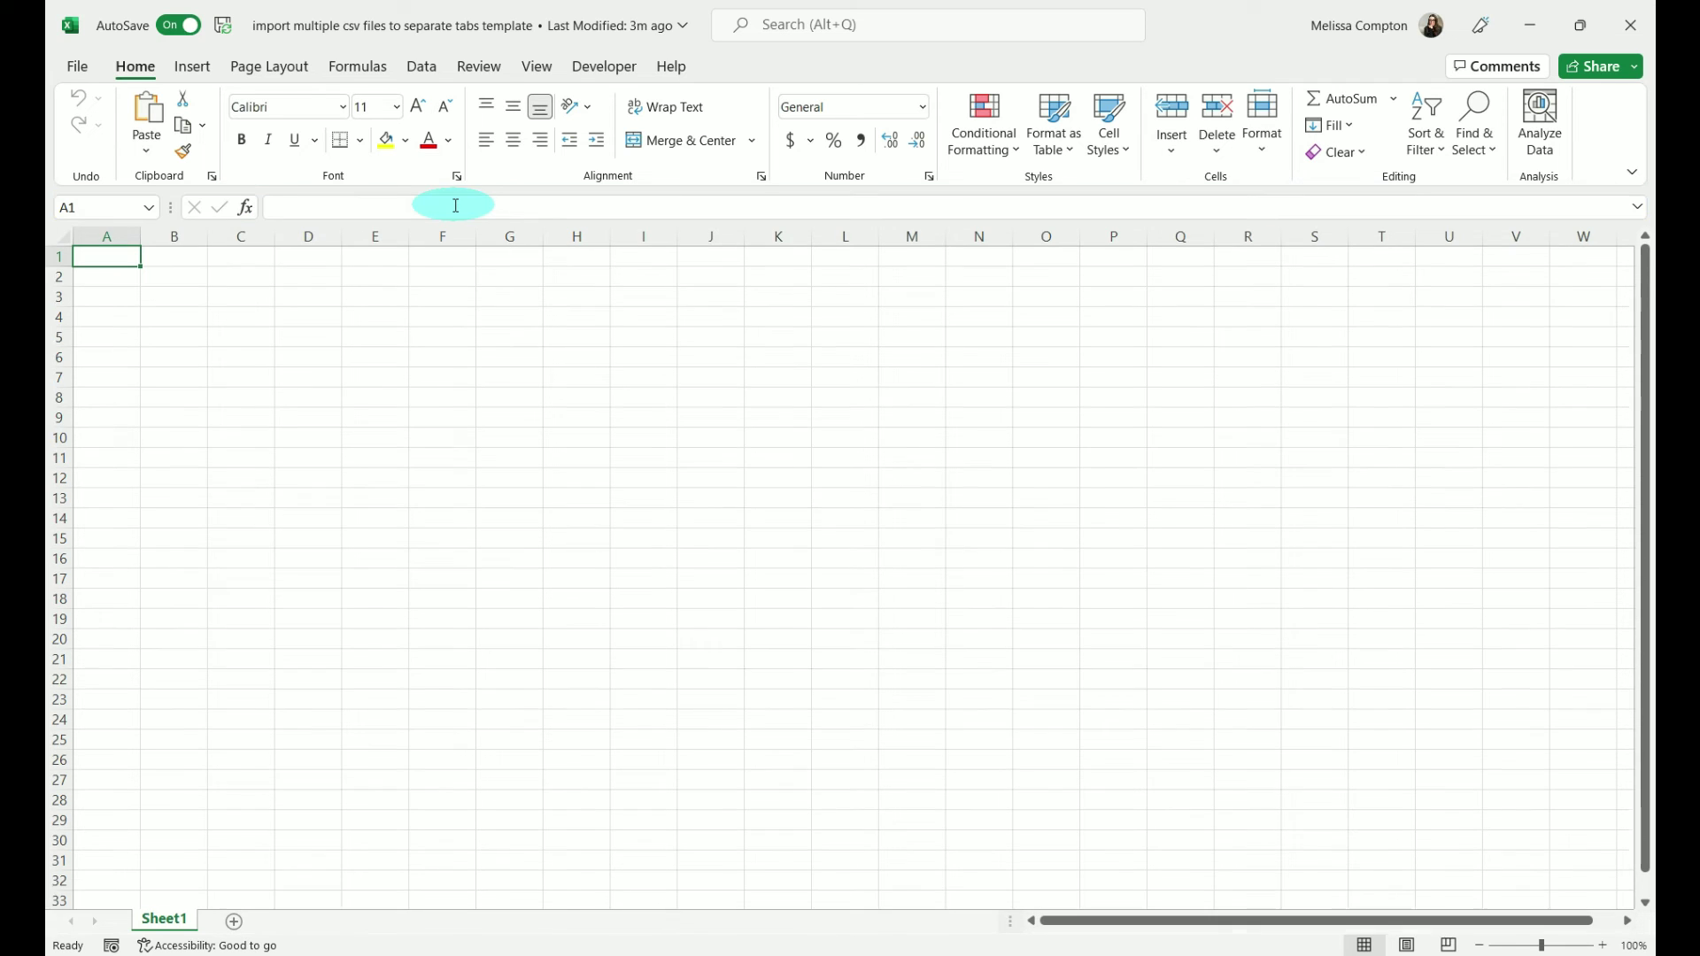
- Run CombineCsvFiles on only the 2010, 2015, 2020 and 2021 CSV files
left_click(586, 67)
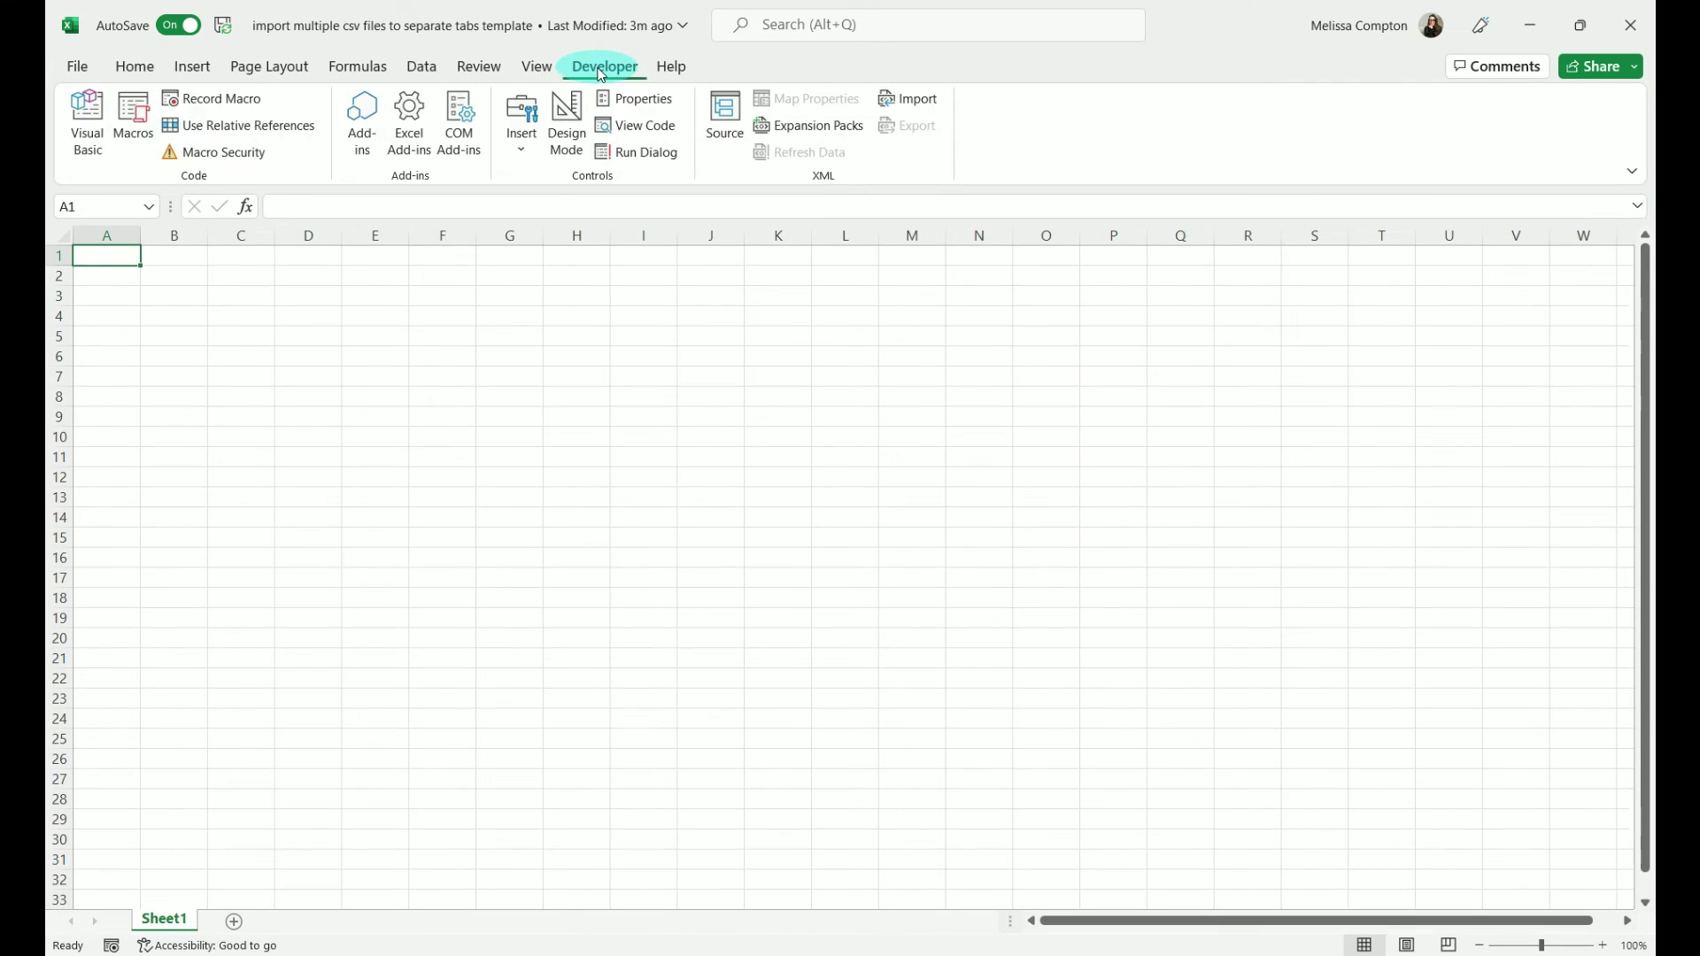
left_click(133, 117)
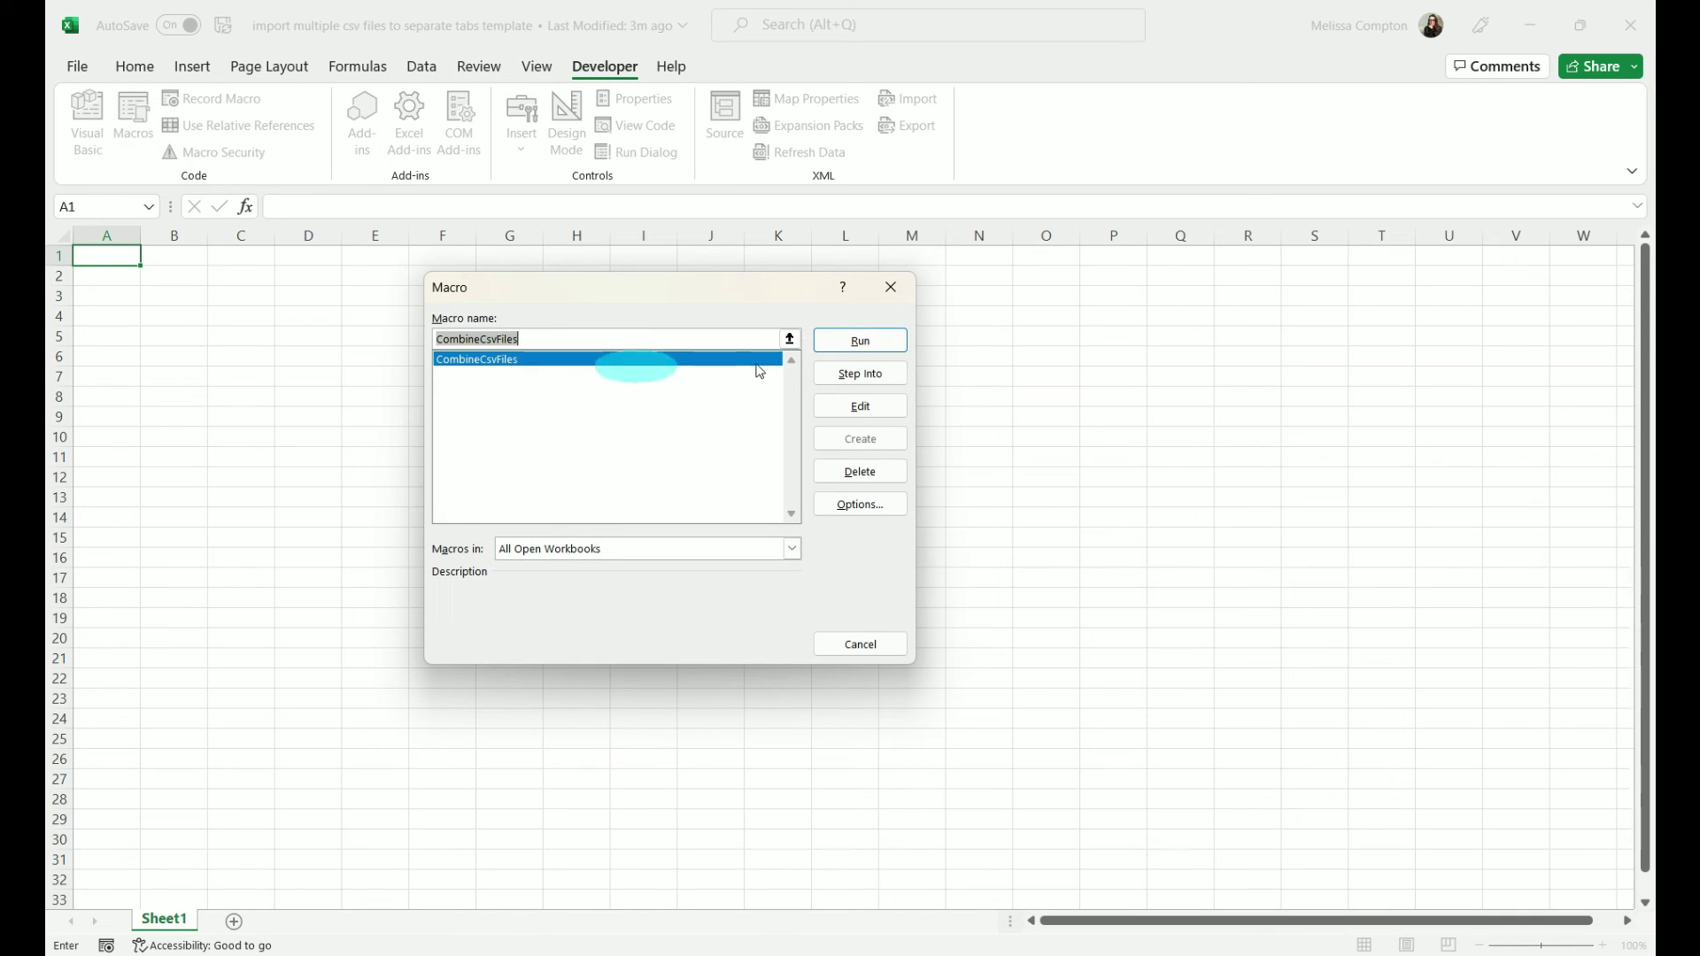
left_click(844, 353)
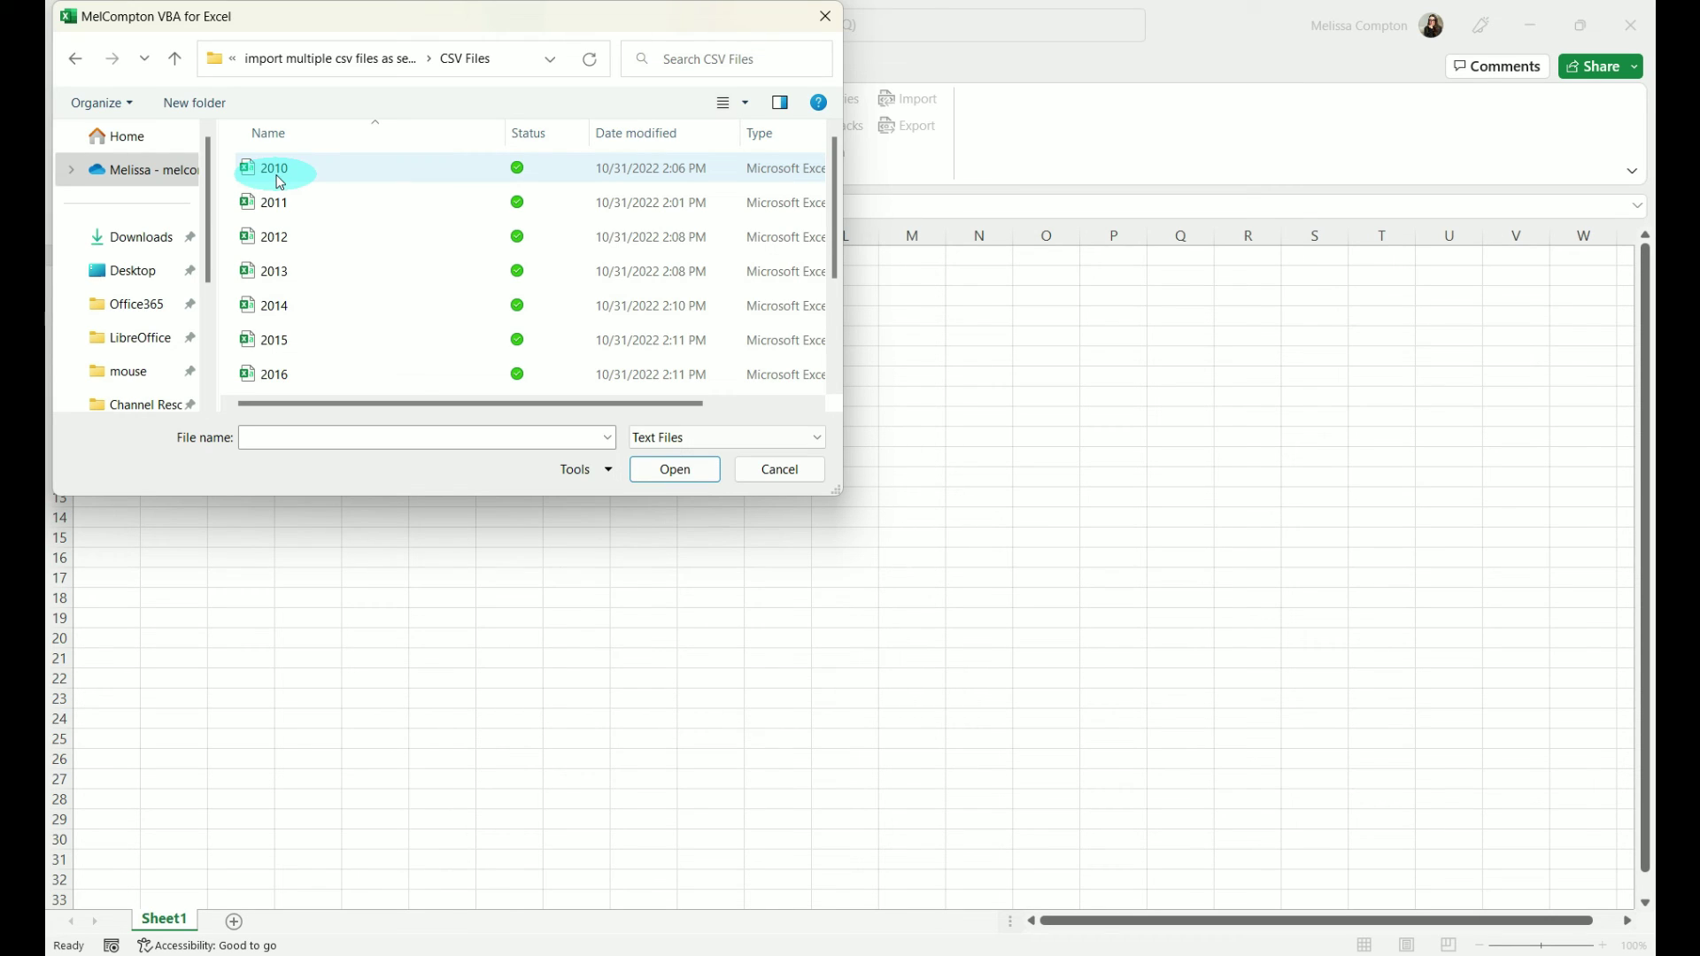
left_click(277, 173)
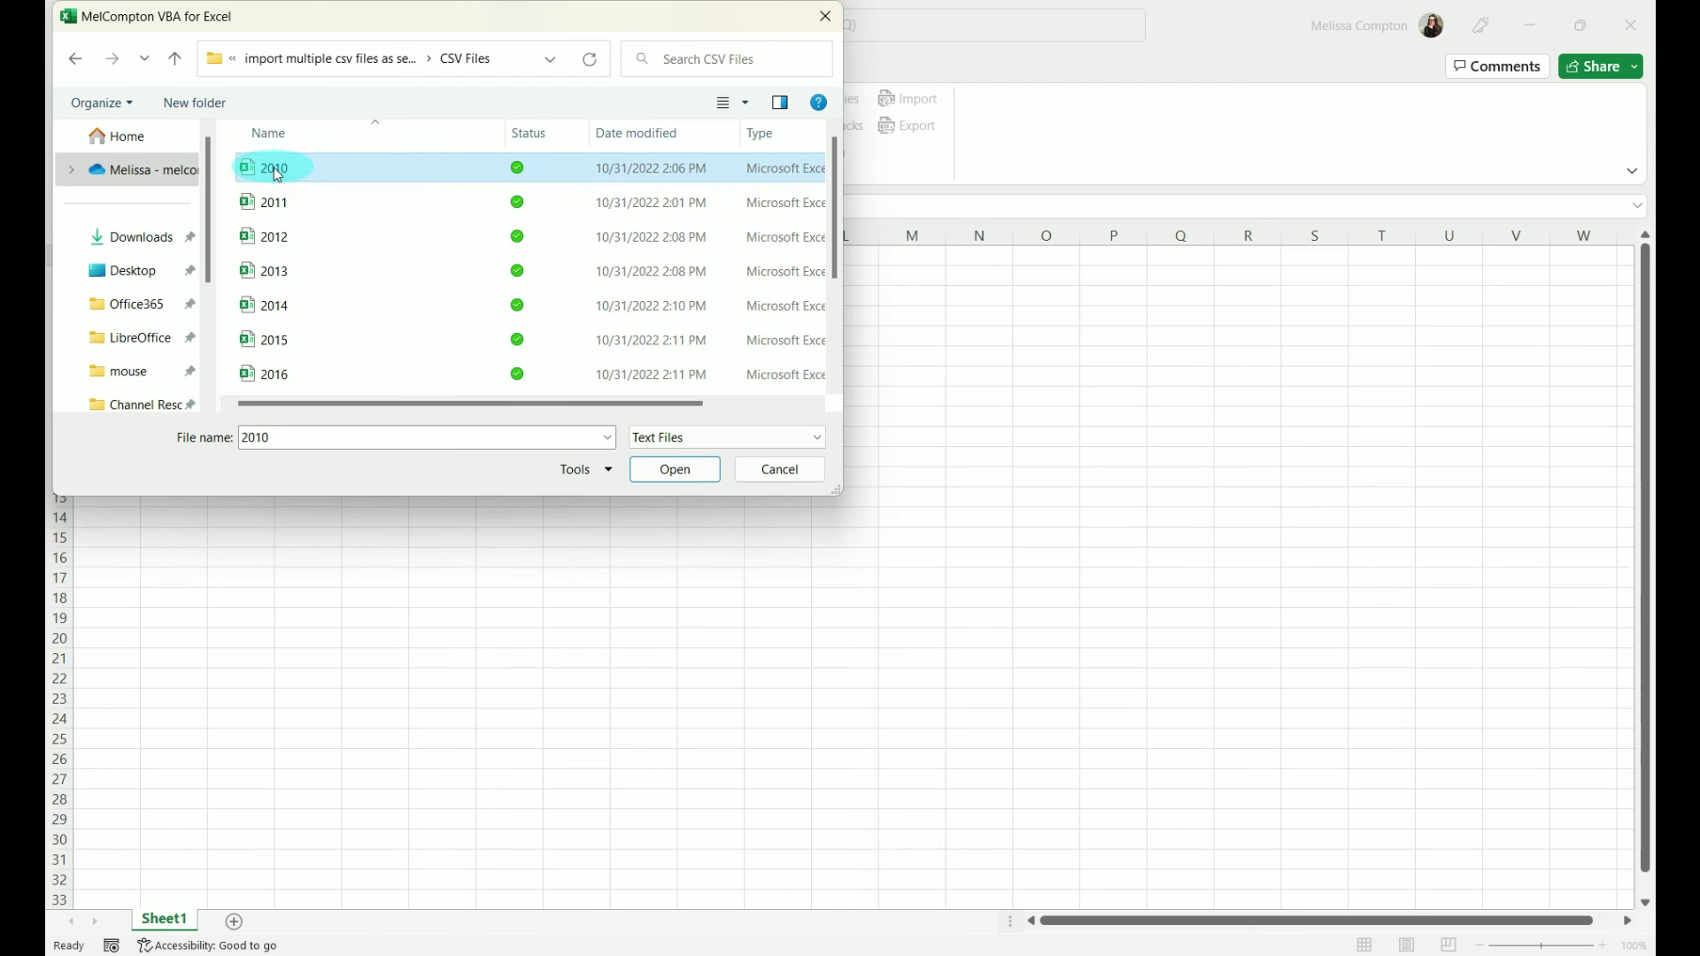
left_click(291, 339, "ctrl")
scroll(332, 327, "down", 2)
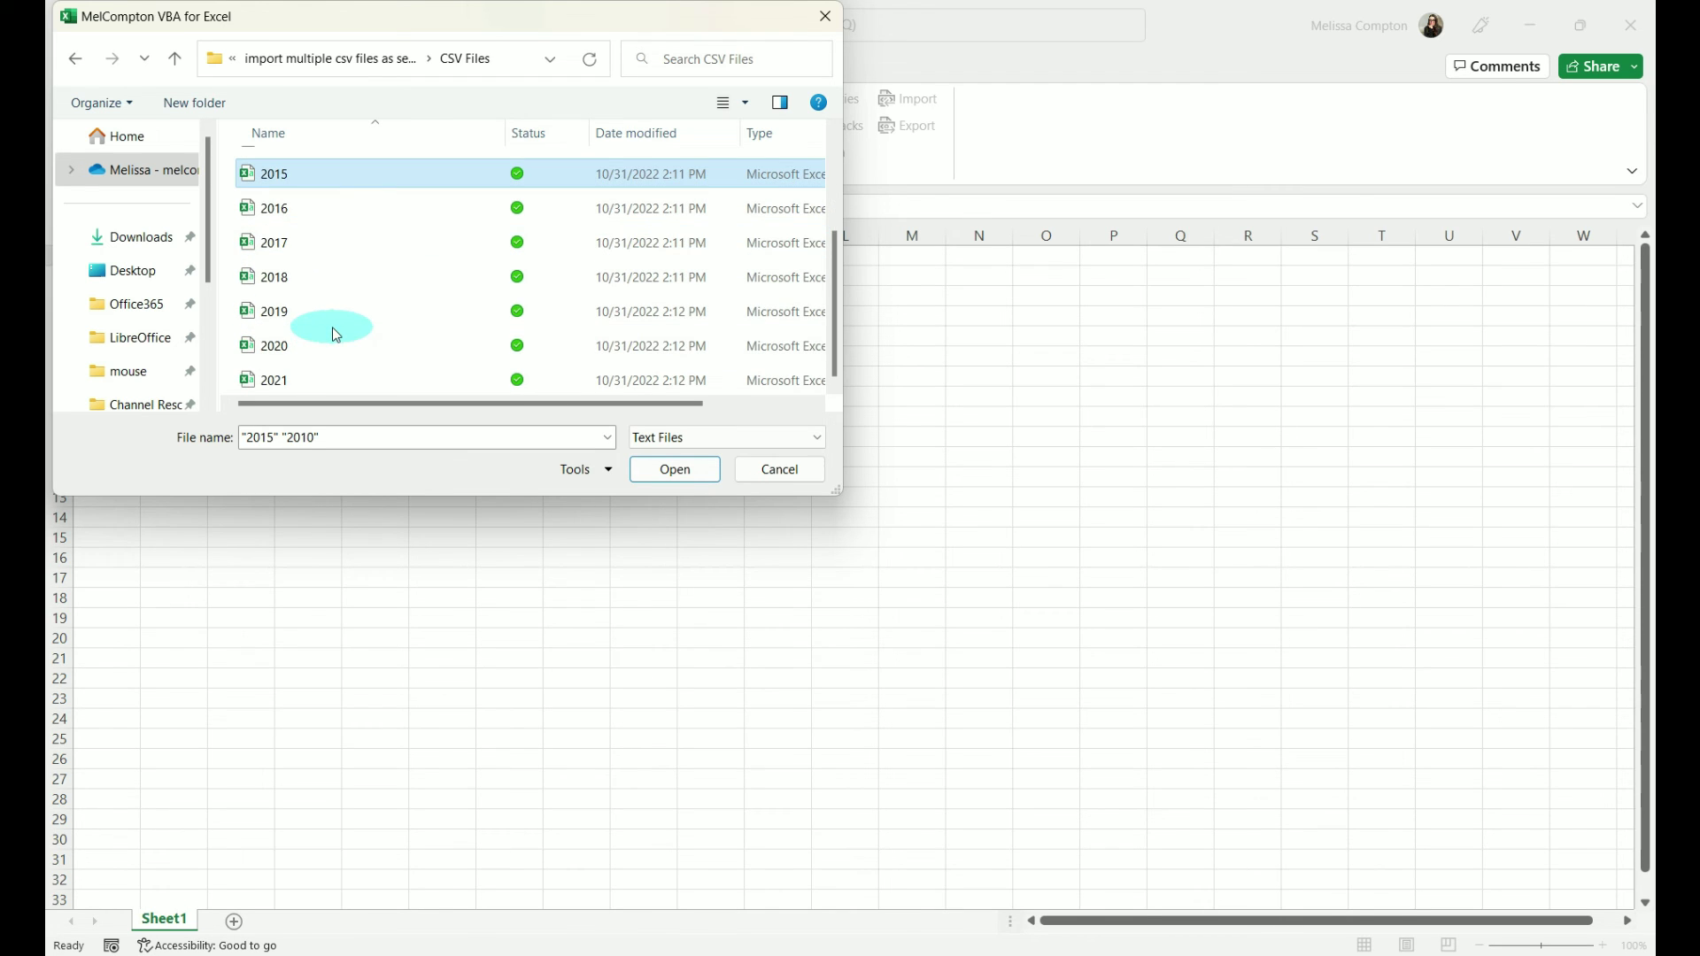
left_click(289, 347, "ctrl")
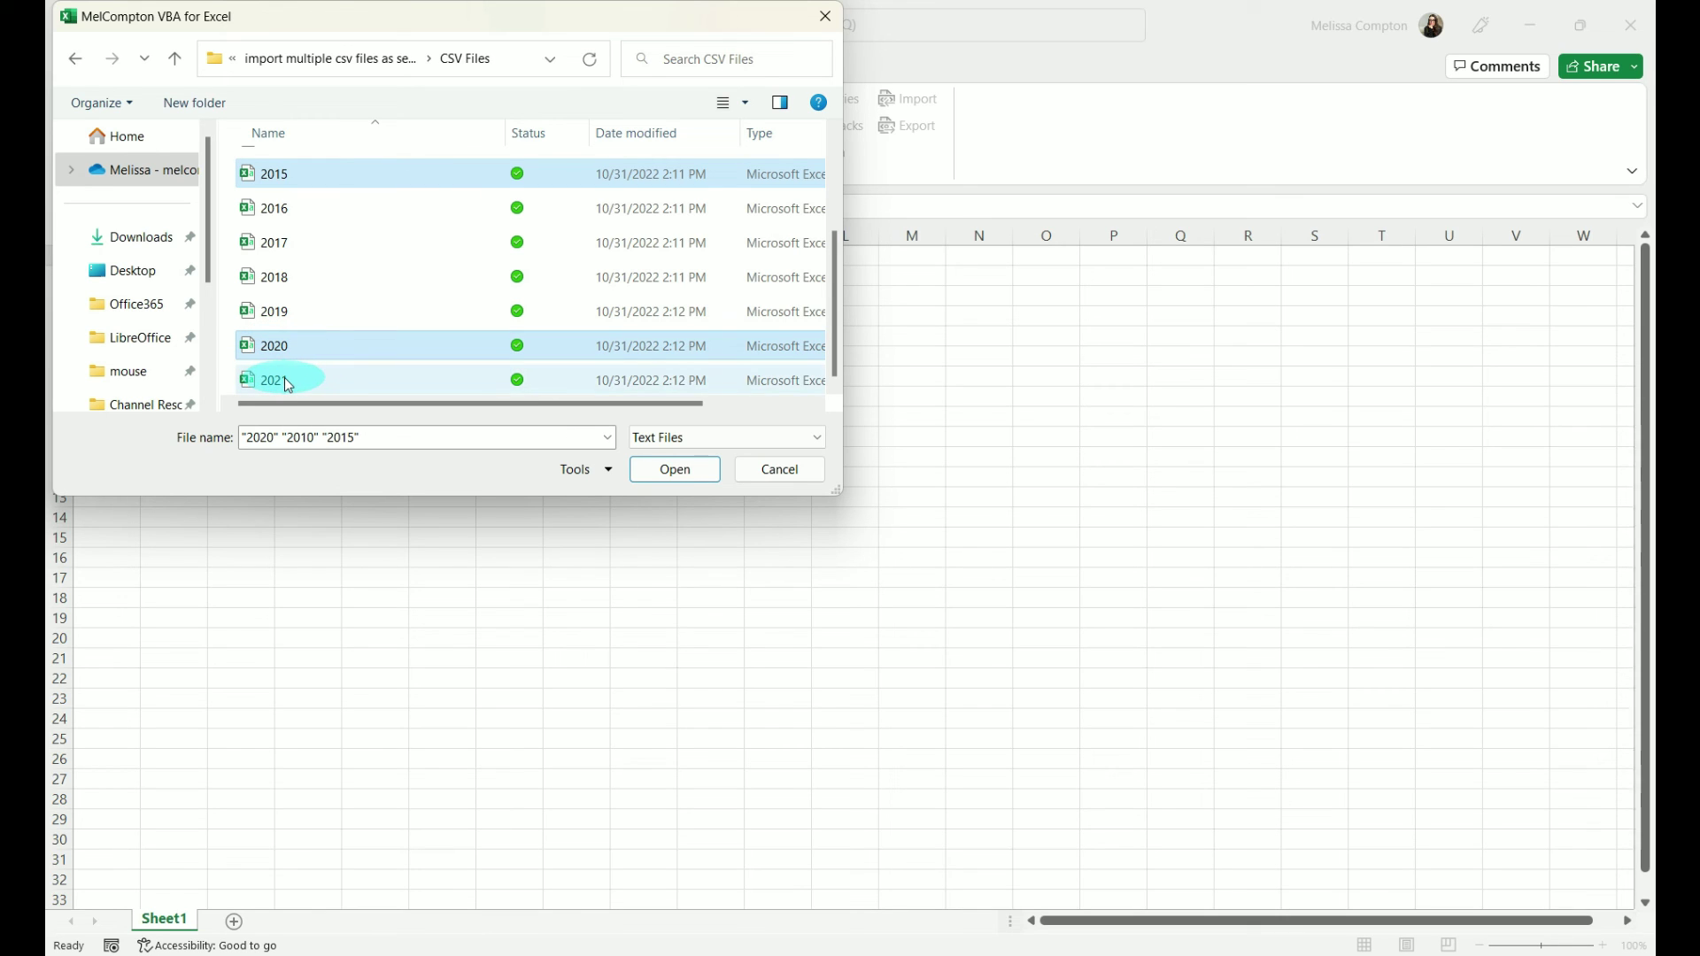
left_click(284, 379, "ctrl")
left_click(251, 439)
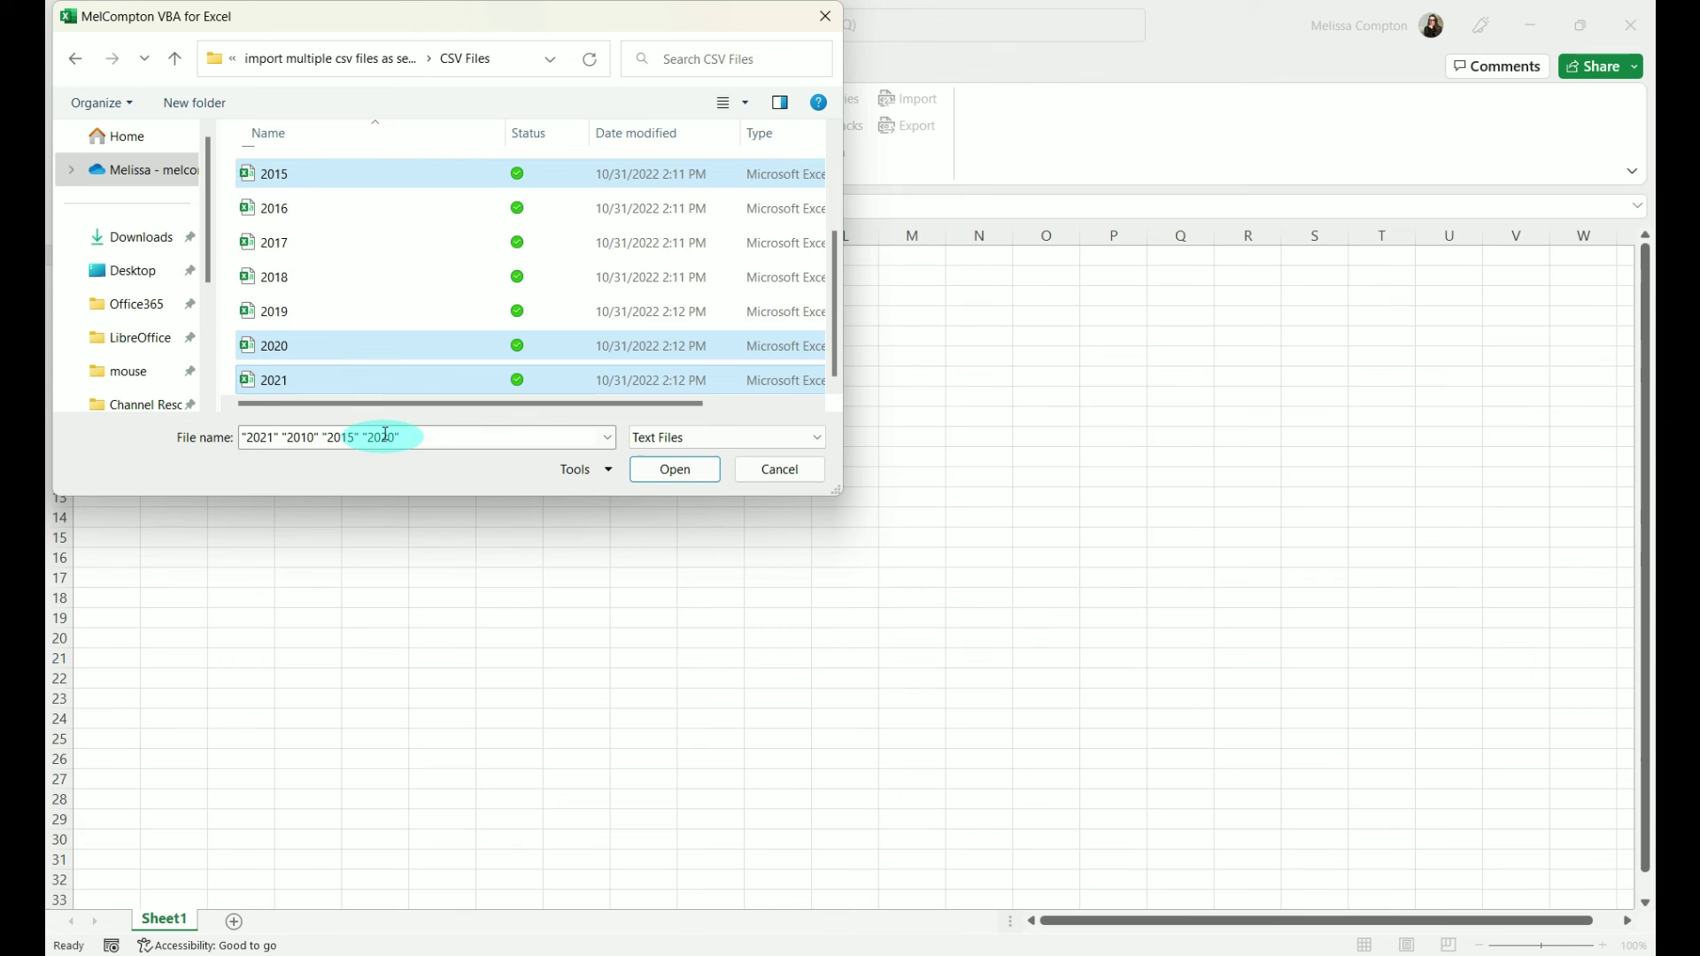
left_click(683, 473)
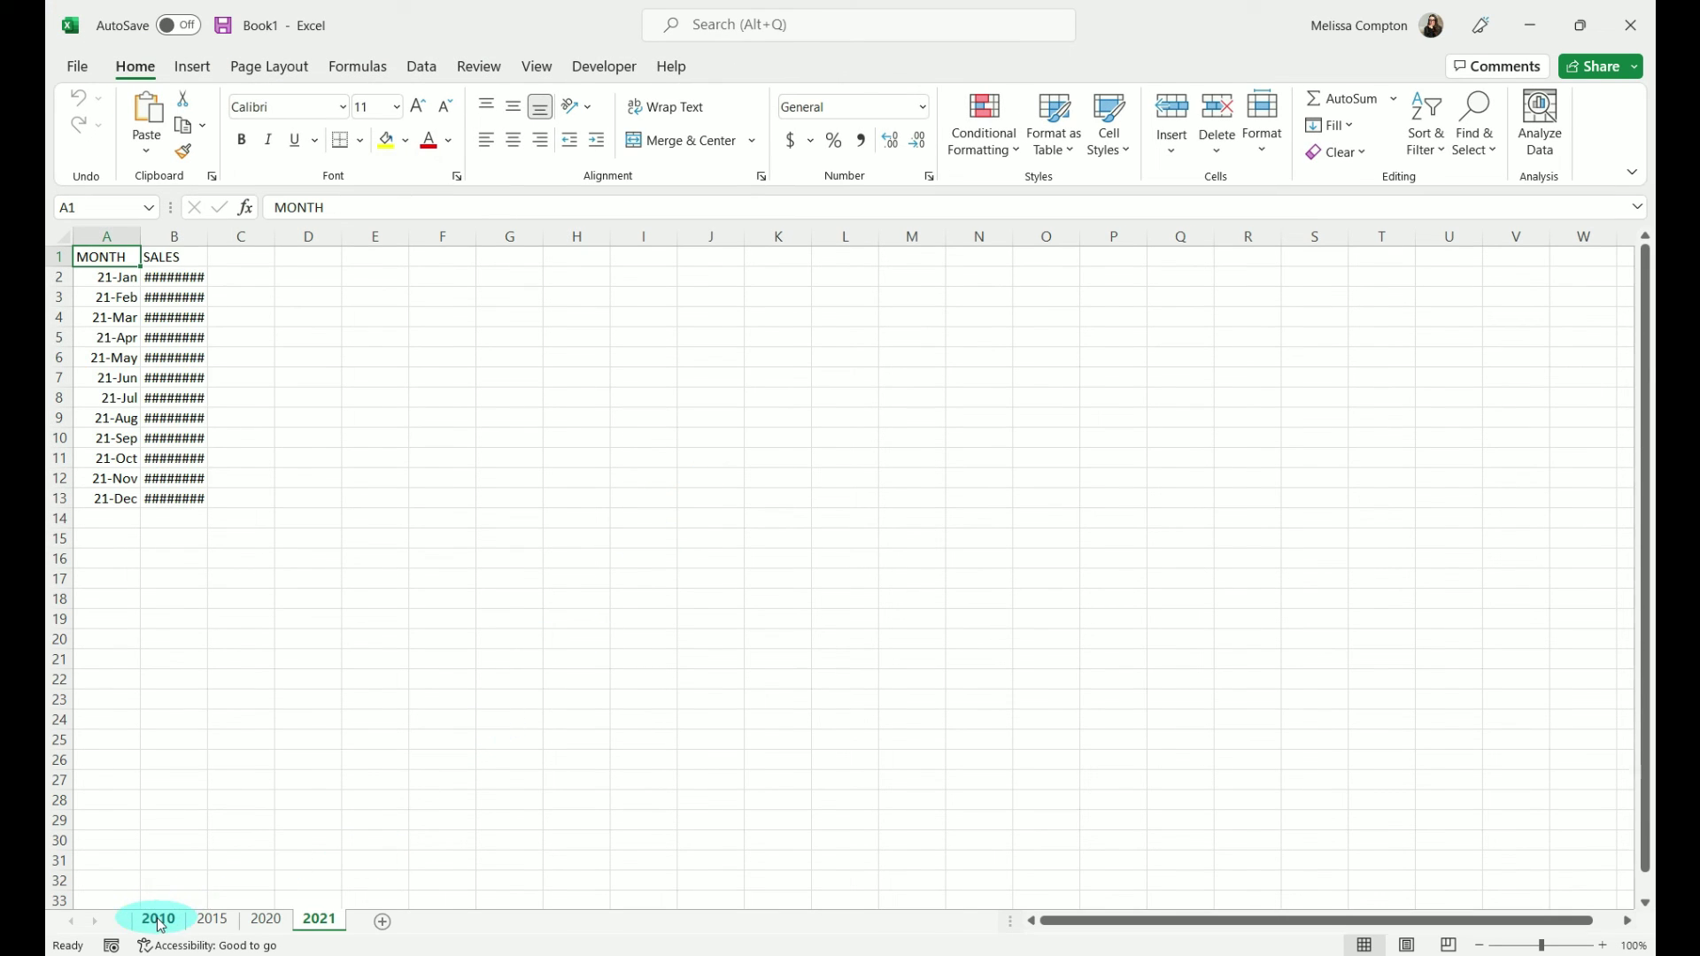
left_click(159, 919)
left_click(204, 921)
left_click(265, 919)
left_click(320, 920)
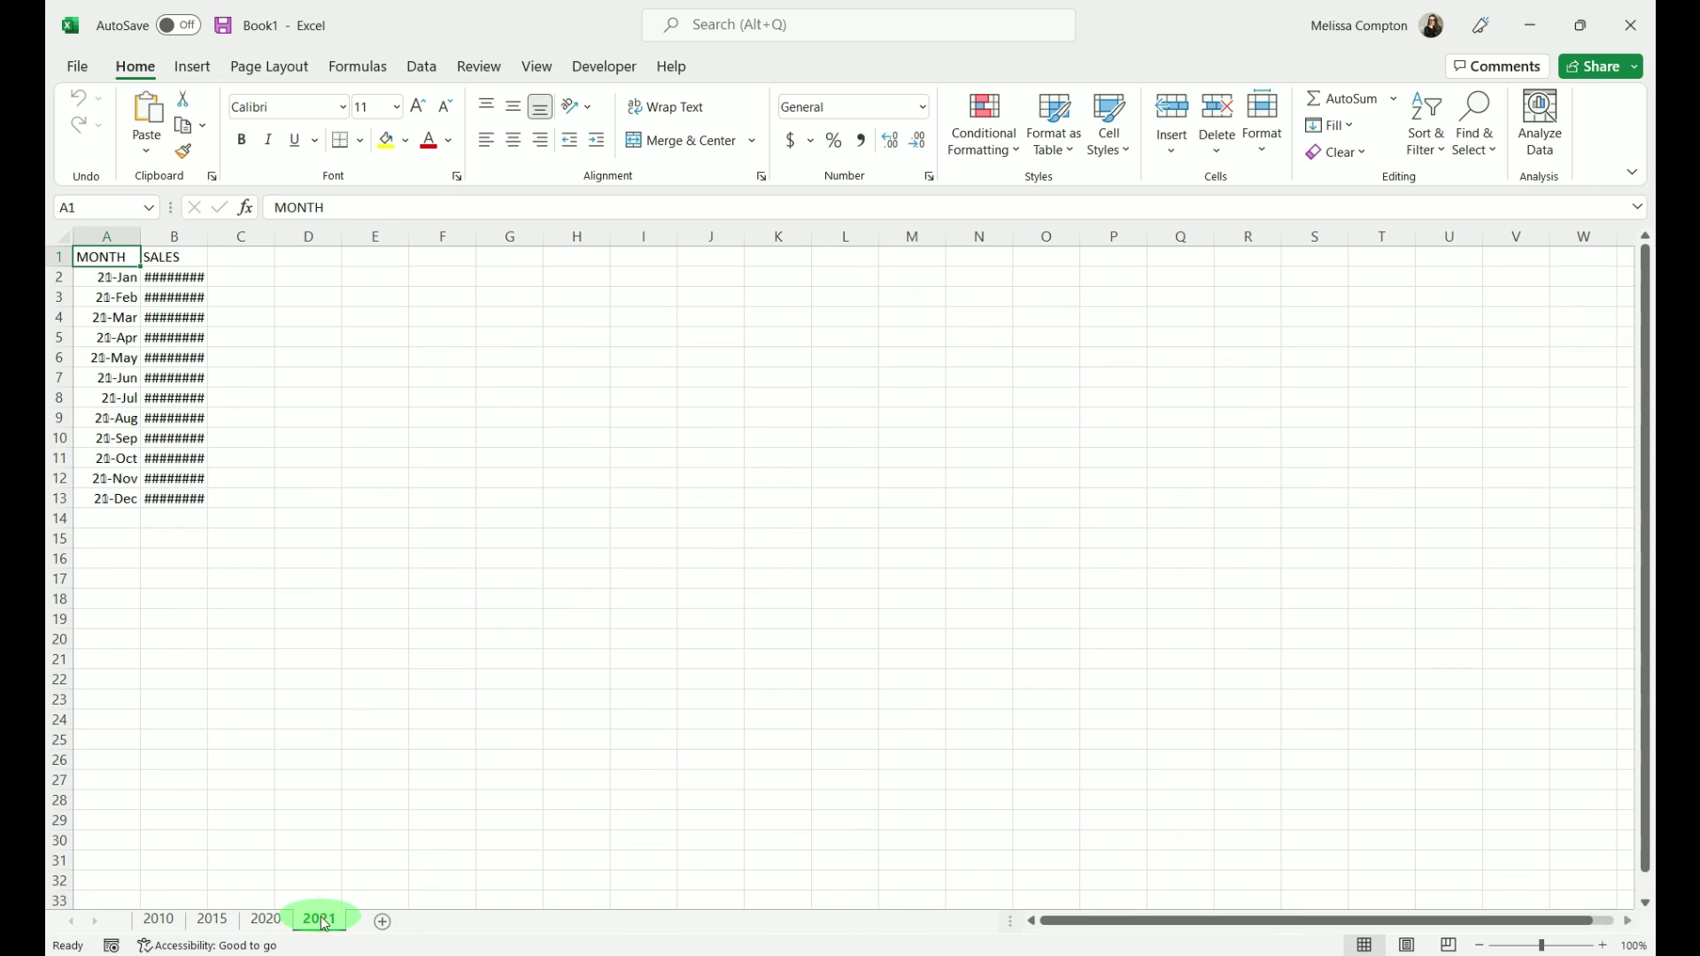